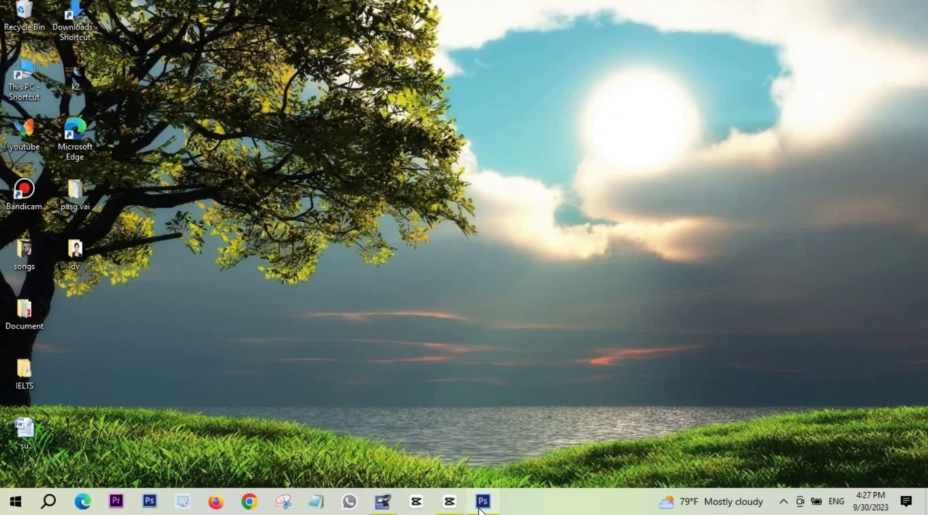
- Bring the Photoshop window to the front from the taskbar
{"action": "left_click", "coordinate": [482, 503]}
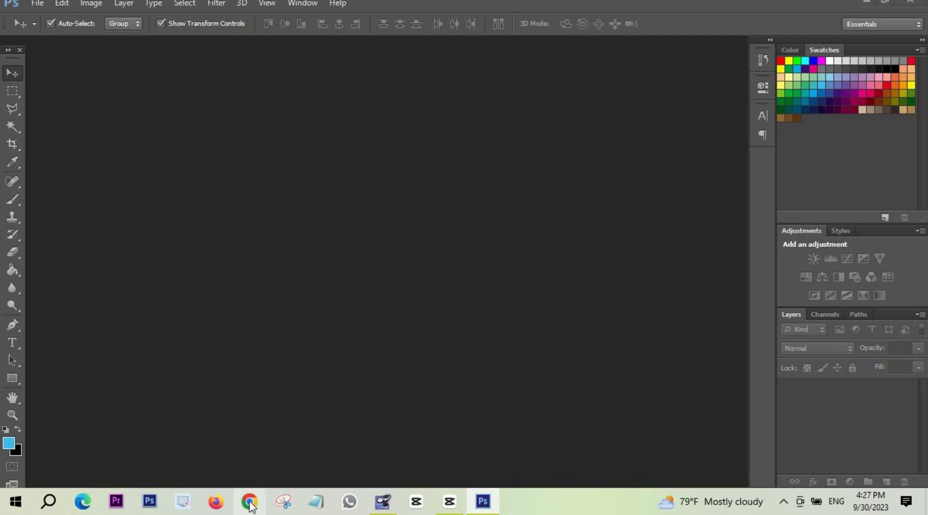
- In a maximized Chrome window, show Google Images results for 'dv lottery photo size'
{"action": "left_click", "coordinate": [249, 503]}
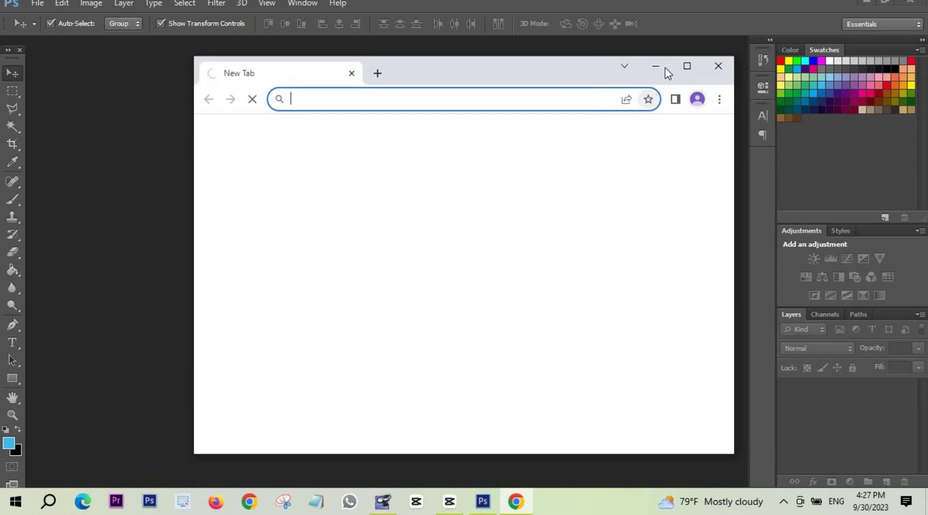
{"action": "left_click", "coordinate": [687, 66]}
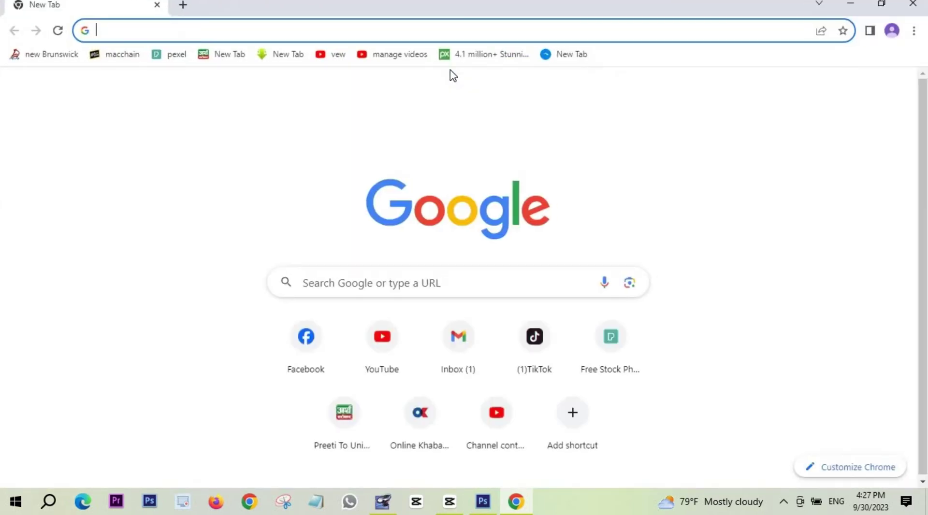
{"action": "type", "text": "dv"}
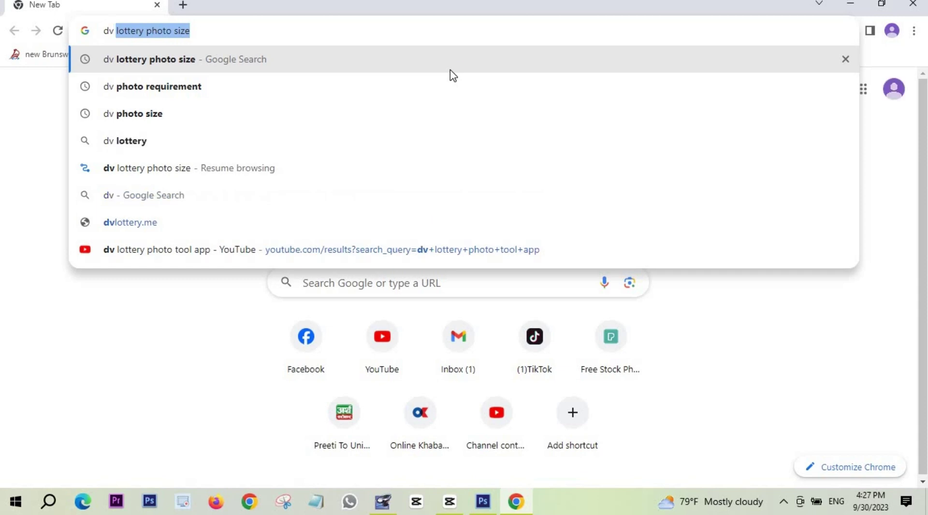
{"action": "key", "text": "Return"}
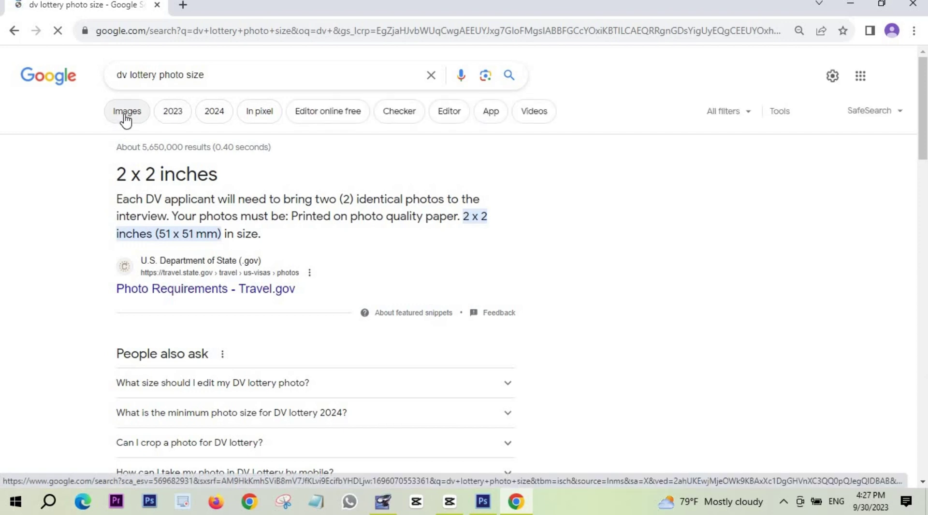
{"action": "left_click", "coordinate": [126, 116]}
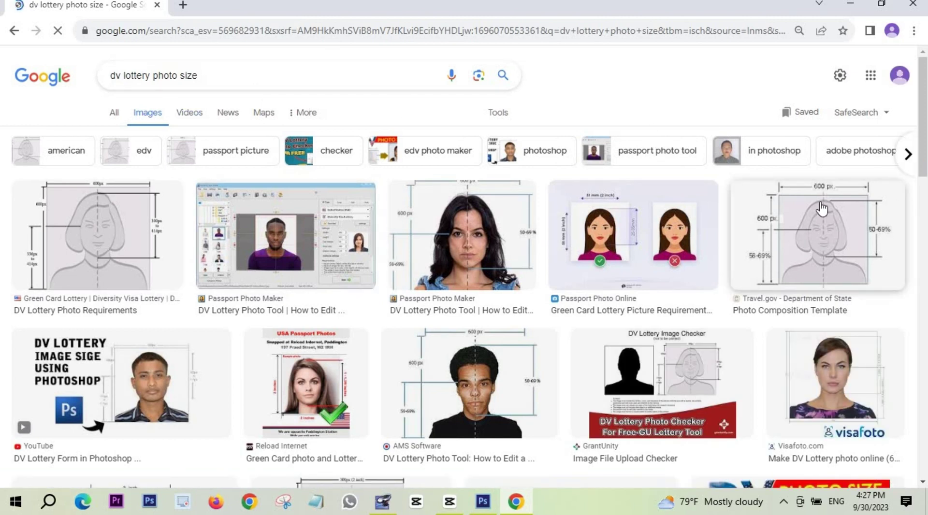
- Open the Travel.gov Photo Composition Template image in its own browser tab
{"action": "left_click", "coordinate": [831, 235]}
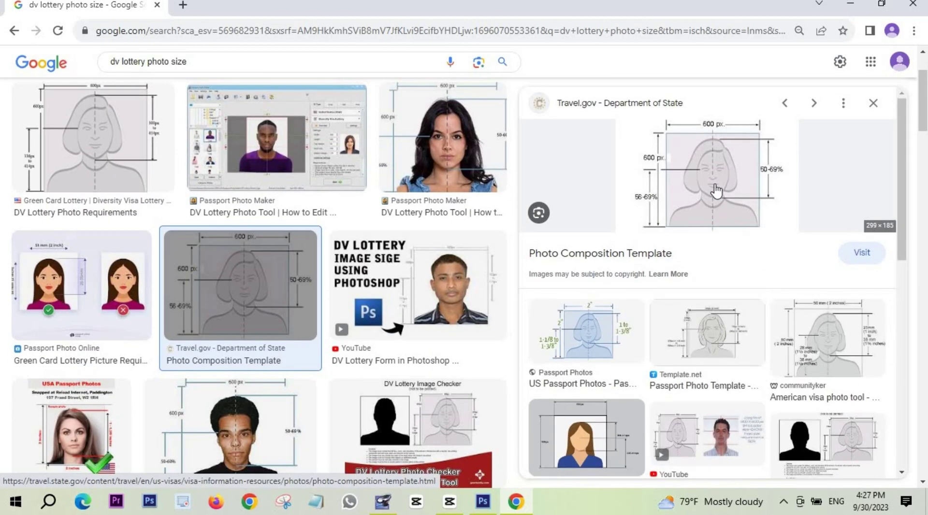
{"action": "right_click", "coordinate": [716, 191]}
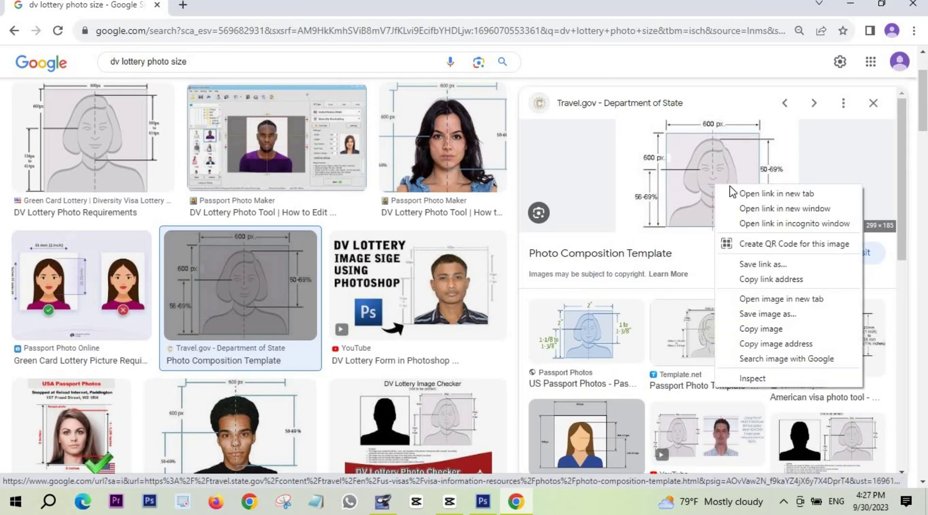
{"action": "left_click", "coordinate": [779, 300]}
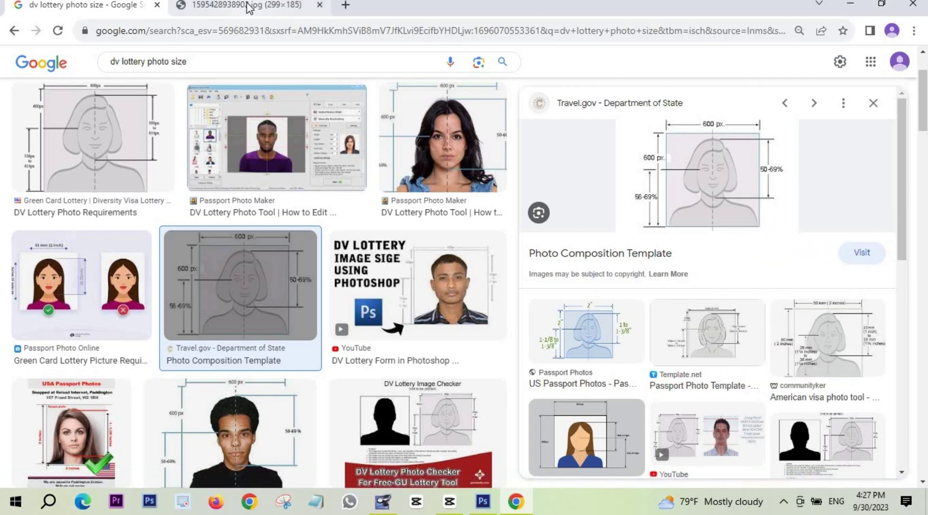
{"action": "left_click", "coordinate": [249, 7]}
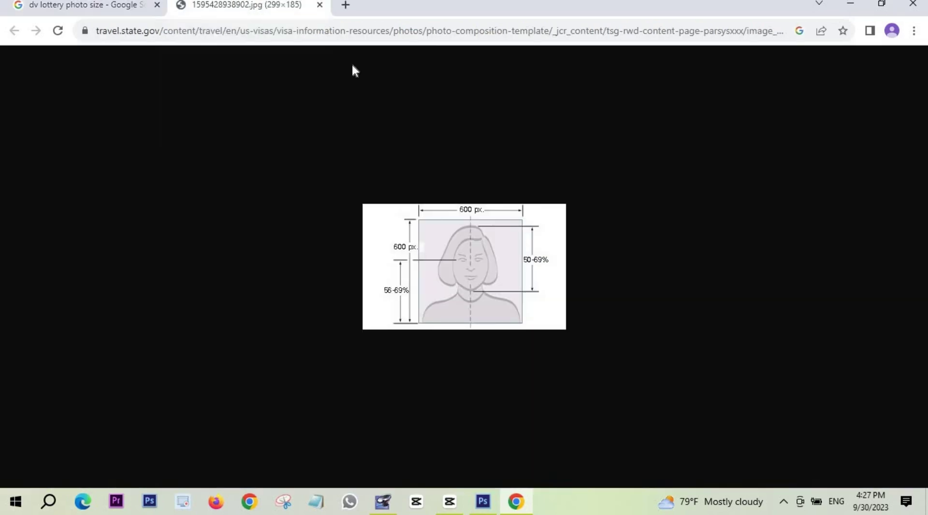
- Save the template image as a JPEG into the Desktop dv folder and close Chrome
{"action": "right_click", "coordinate": [490, 213]}
{"action": "left_click", "coordinate": [532, 234]}
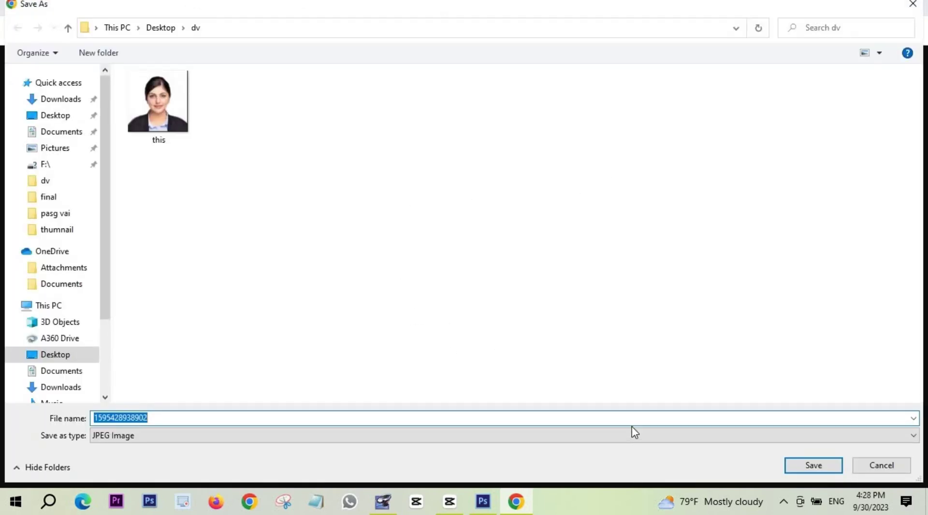
{"action": "left_click", "coordinate": [808, 468]}
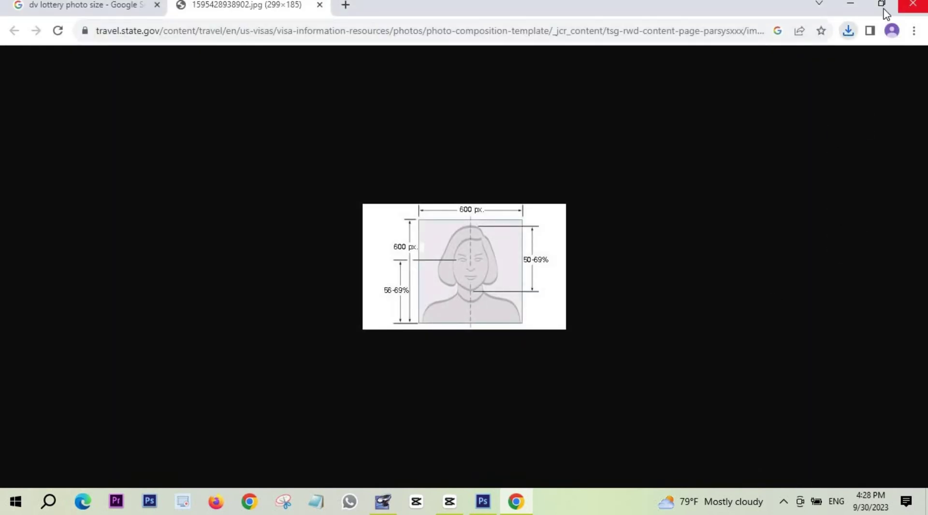
{"action": "left_click", "coordinate": [909, 6]}
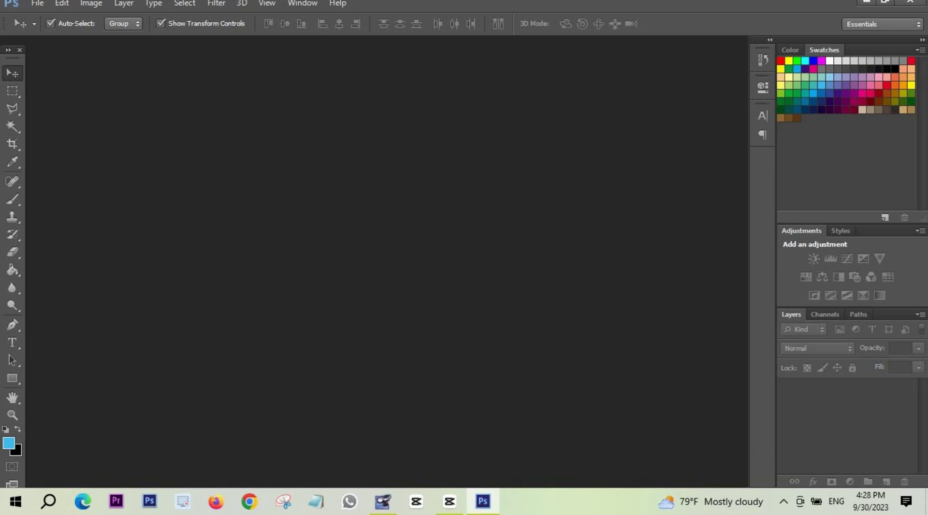
- Open 1595428938902.jpg from the dv folder and convert its Background into Layer 0
{"action": "left_click", "coordinate": [37, 4]}
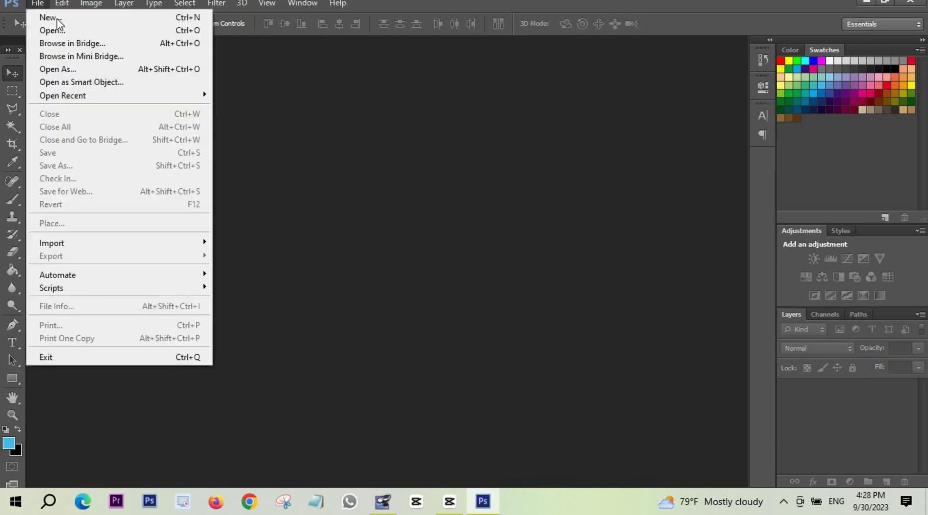
{"action": "left_click", "coordinate": [66, 32]}
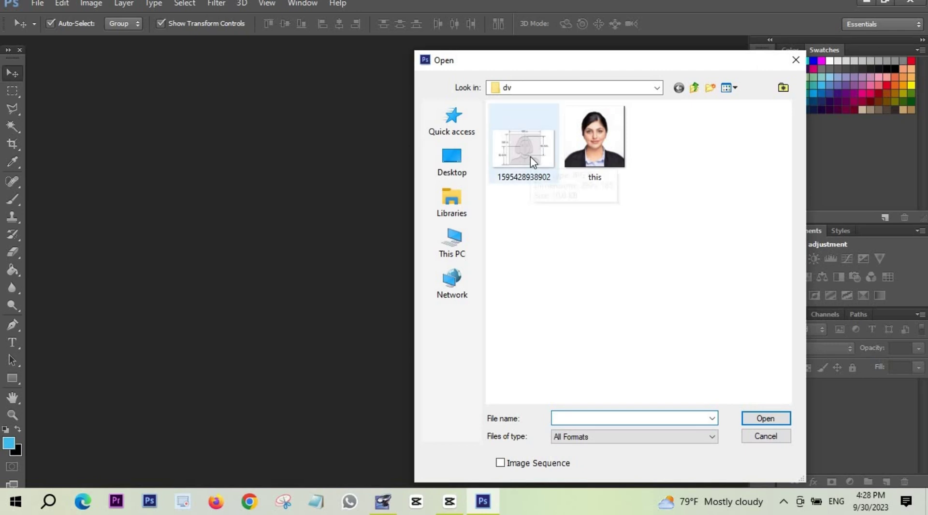
{"action": "double_click", "coordinate": [531, 158]}
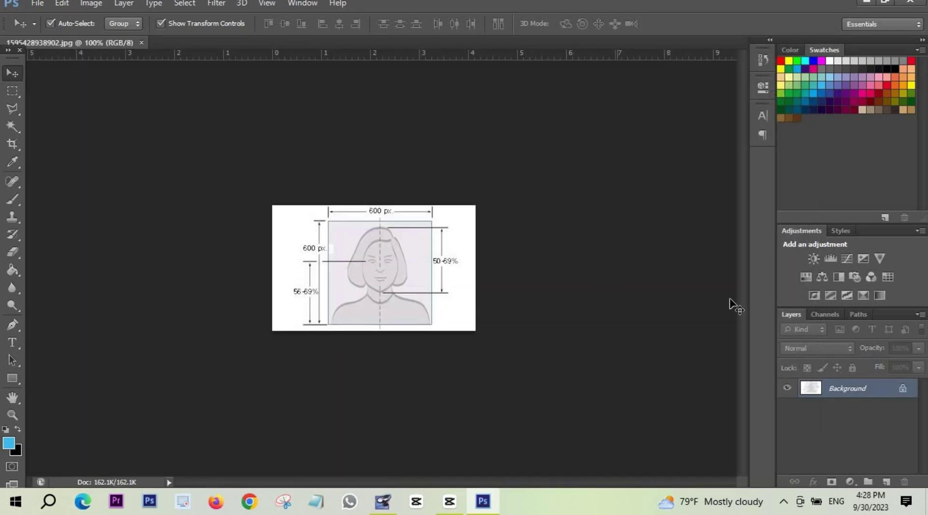
{"action": "double_click", "coordinate": [839, 391]}
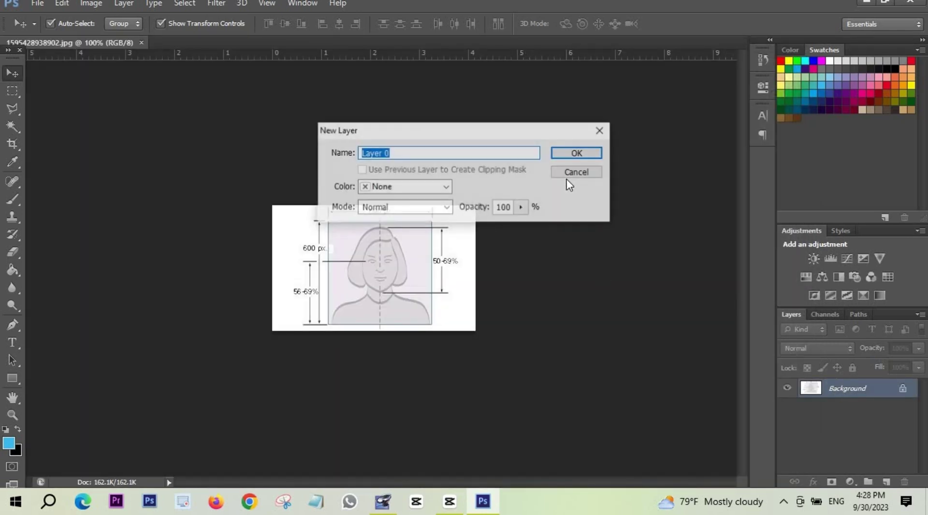
{"action": "left_click", "coordinate": [568, 155]}
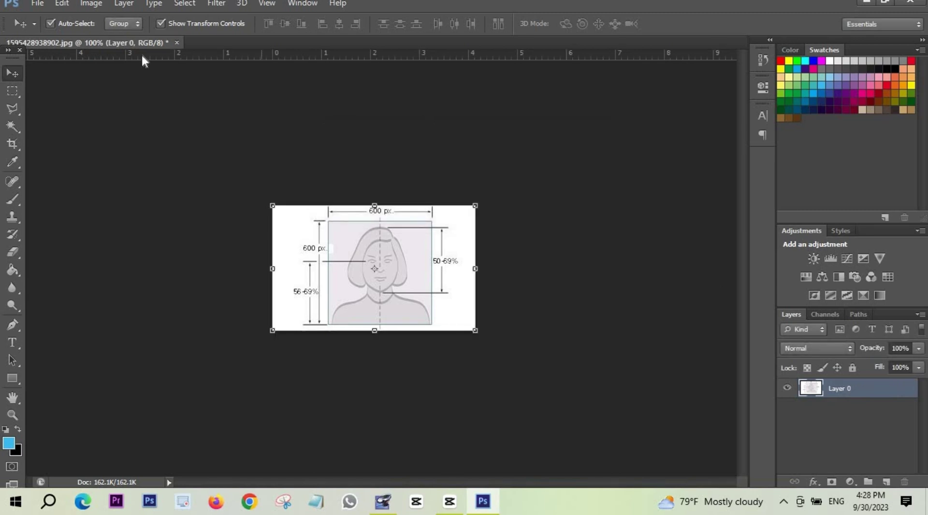
- Create a new Photo-preset document 2 × 2 inches at 300 pixels/inch with a white background
{"action": "left_click", "coordinate": [35, 5]}
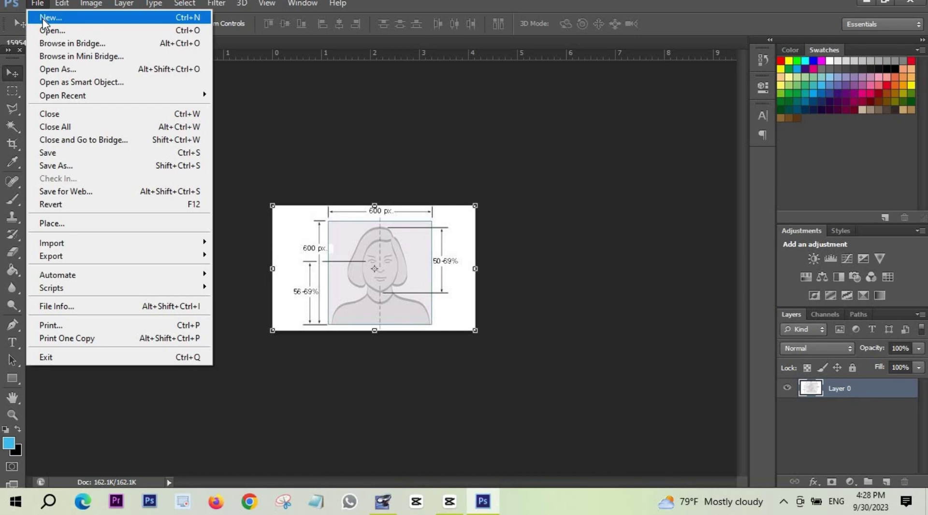
{"action": "left_click", "coordinate": [50, 17]}
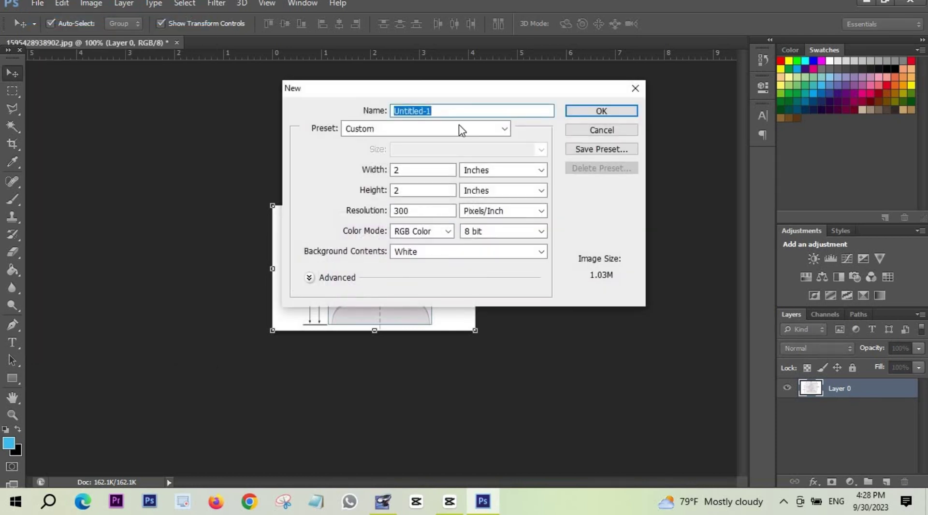
{"action": "left_click", "coordinate": [462, 130]}
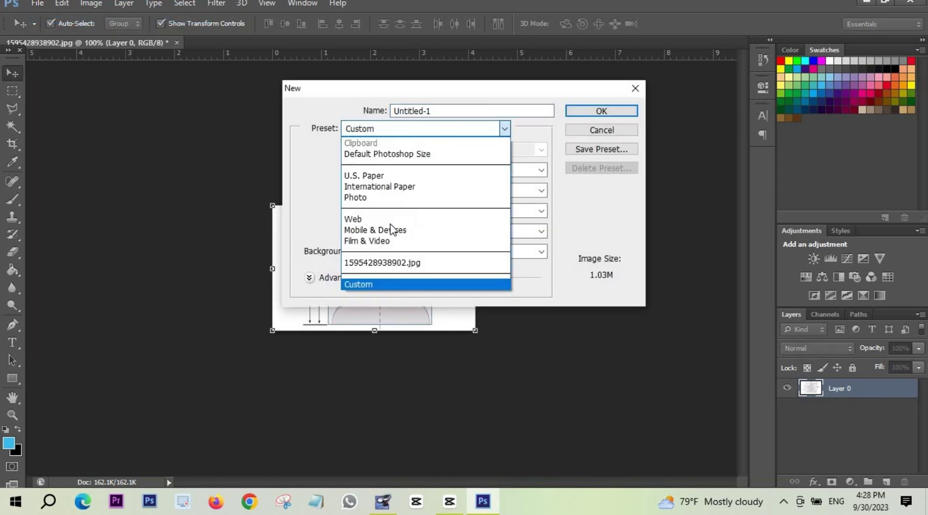
{"action": "left_click", "coordinate": [386, 197]}
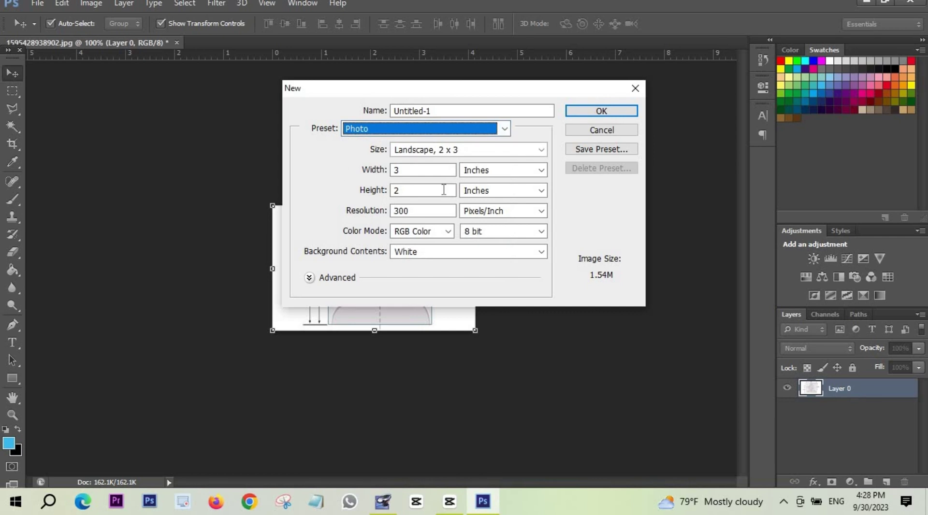
{"action": "left_click", "coordinate": [424, 170]}
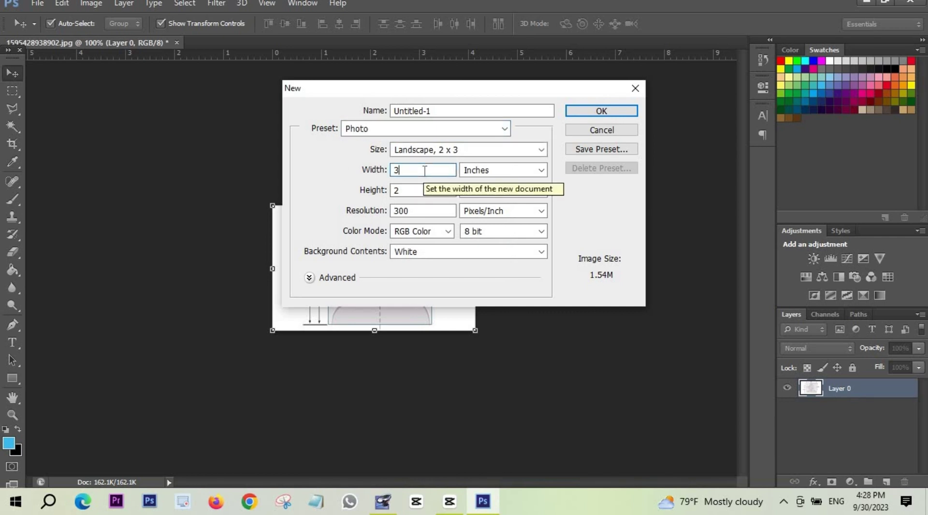
{"action": "key", "text": "BackSpace"}
{"action": "type", "text": "2"}
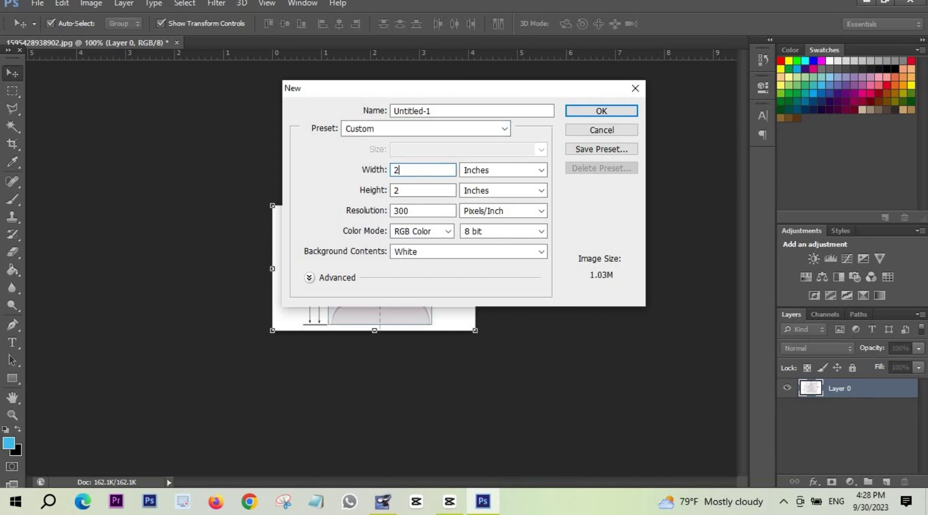
{"action": "left_click", "coordinate": [420, 213]}
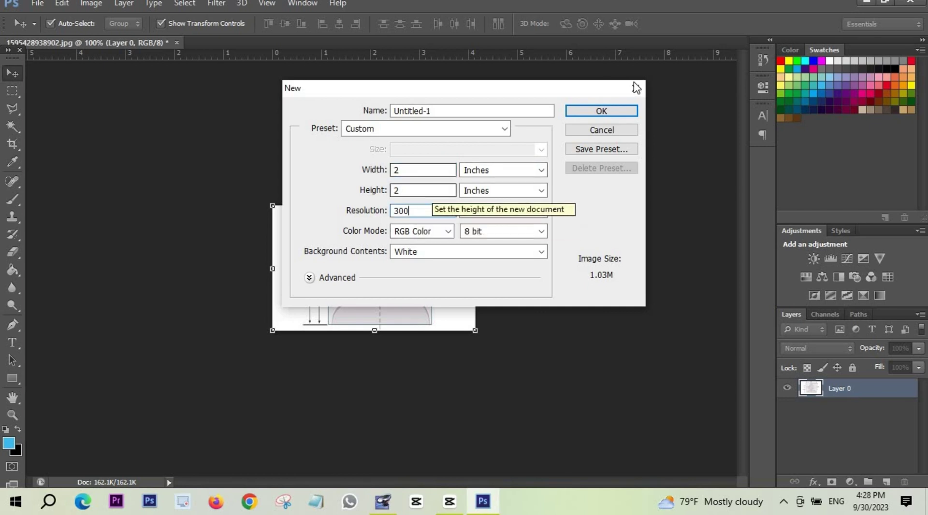
{"action": "left_click", "coordinate": [598, 112]}
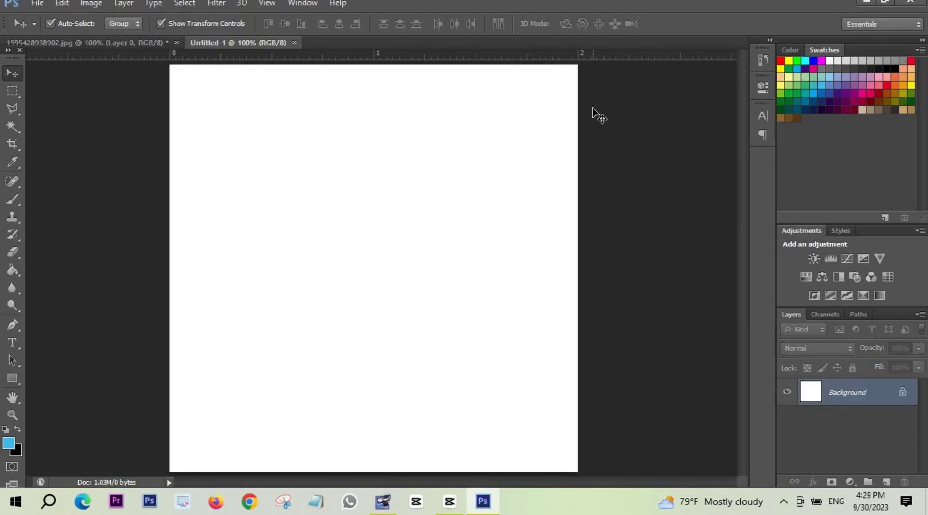
- Unlock Untitled-1's background as Layer 0, bring the template in as Layer 1, and start enlarging it
{"action": "double_click", "coordinate": [869, 401]}
{"action": "left_click", "coordinate": [577, 152]}
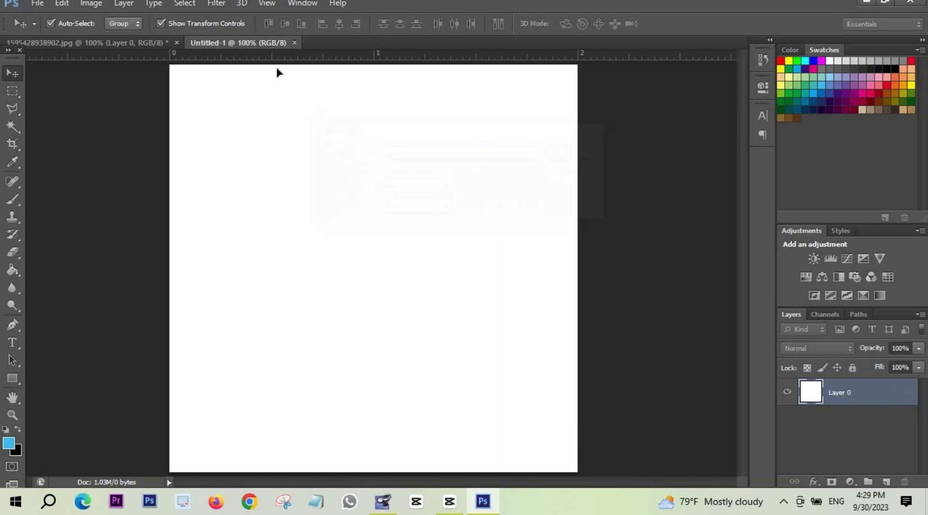
{"action": "left_click", "coordinate": [124, 43]}
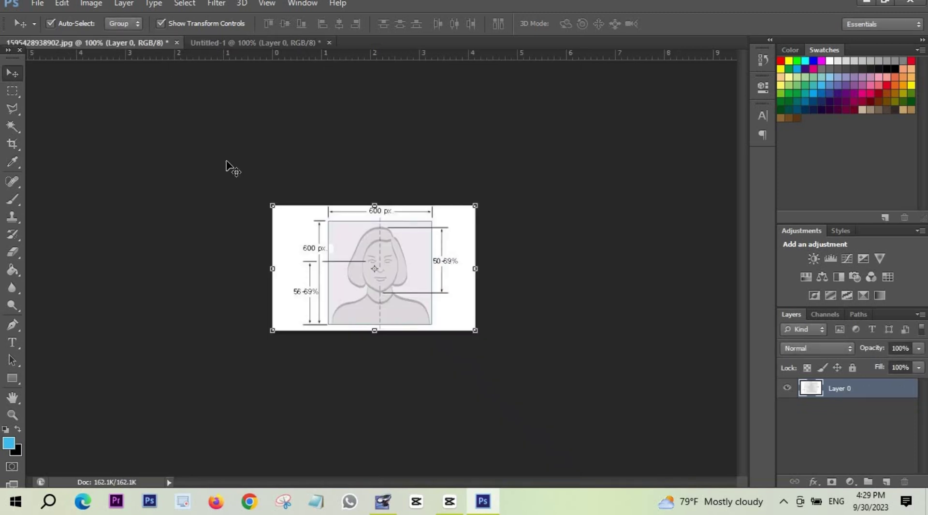
{"action": "mouse_move", "coordinate": [332, 170]}
{"action": "left_mouse_down"}
{"action": "mouse_move", "coordinate": [263, 48]}
{"action": "mouse_move", "coordinate": [308, 198]}
{"action": "left_mouse_up"}
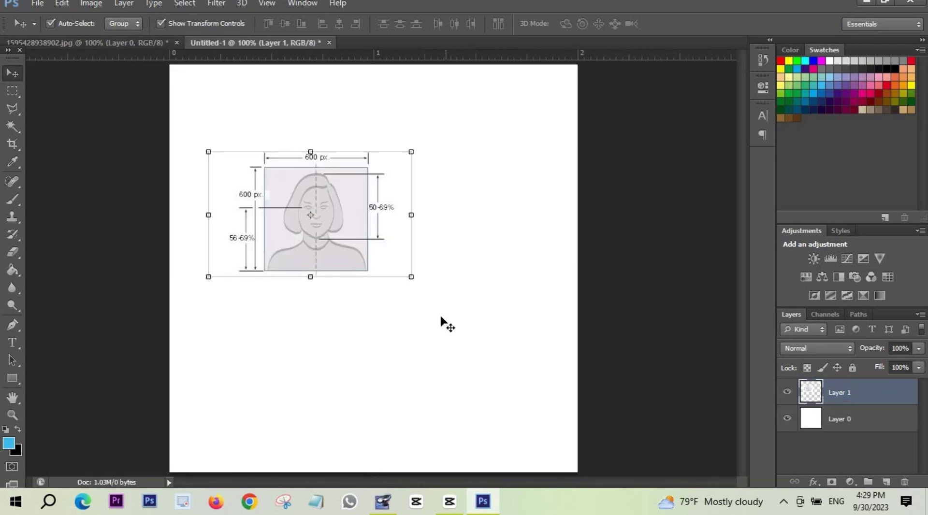
{"action": "mouse_move", "coordinate": [411, 277]}
{"action": "left_mouse_down"}
{"action": "mouse_move", "coordinate": [502, 382]}
{"action": "mouse_move", "coordinate": [643, 483]}
{"action": "mouse_move", "coordinate": [677, 486]}
{"action": "left_mouse_up"}
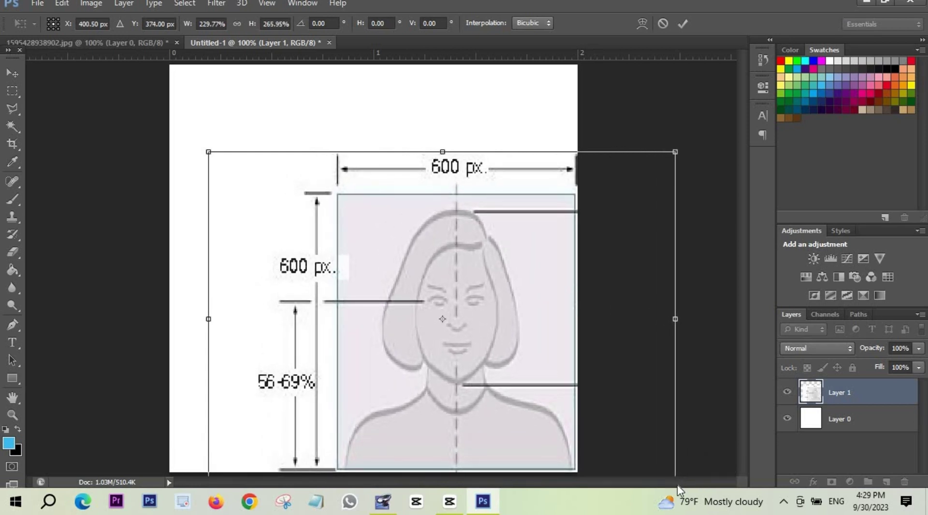
- Free-transform the template layer until its box matches the 2 × 2 inch canvas, then apply it
{"action": "key", "text": "ctrl+minus"}
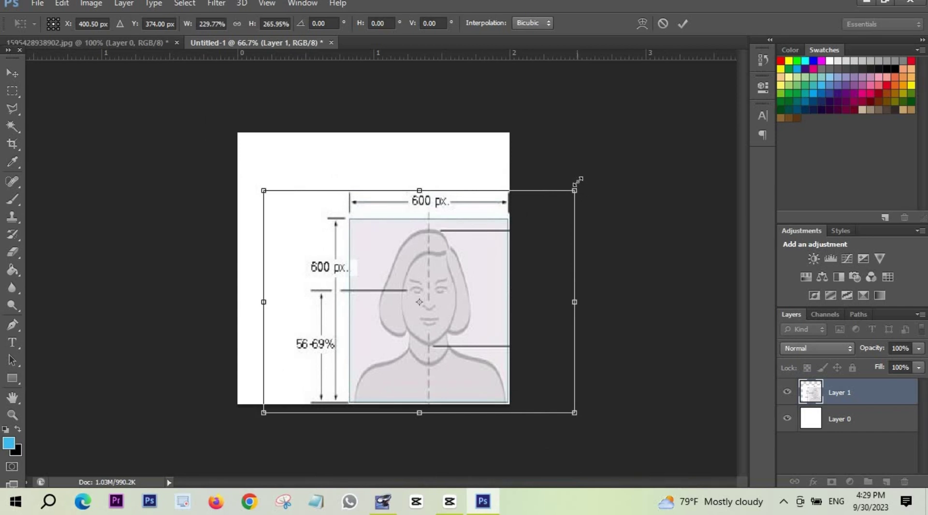
{"action": "left_click_drag", "start_coordinate": [578, 181], "coordinate": [574, 96]}
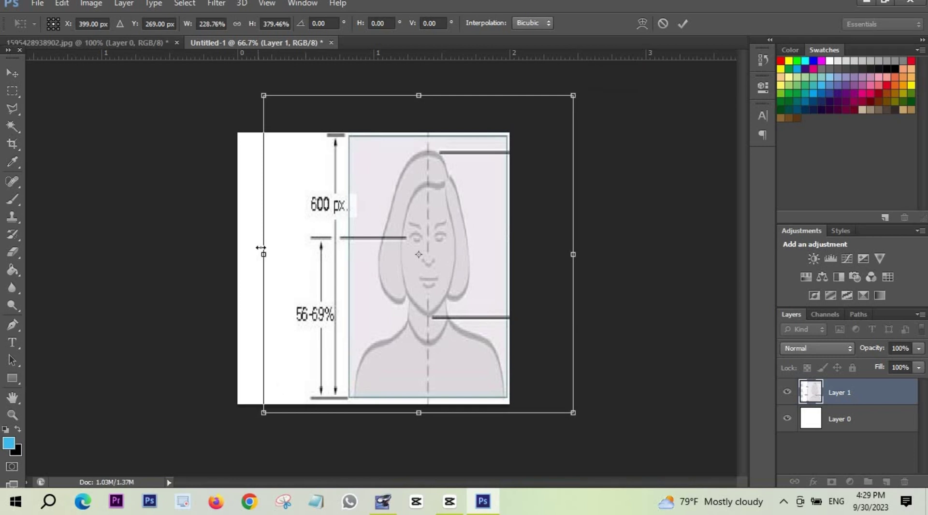
{"action": "left_click_drag", "start_coordinate": [245, 244], "coordinate": [110, 195]}
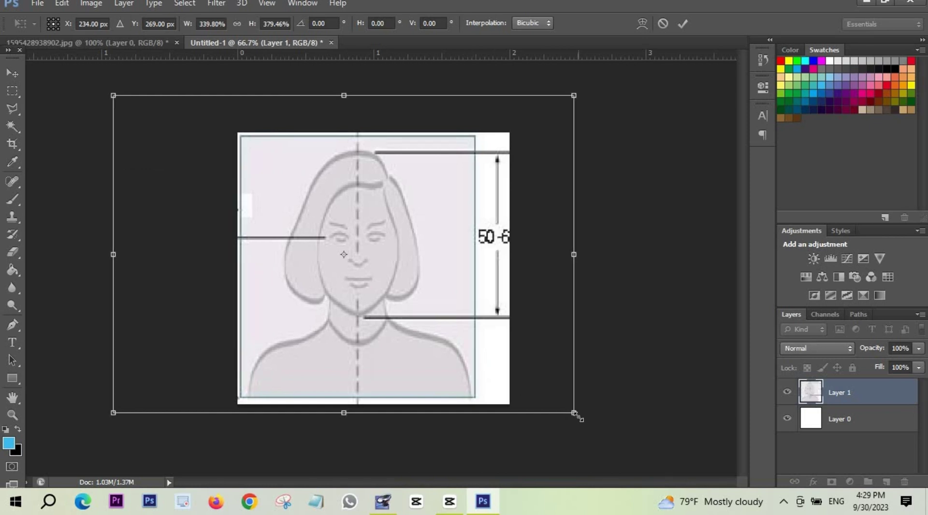
{"action": "left_click_drag", "start_coordinate": [596, 424], "coordinate": [615, 405]}
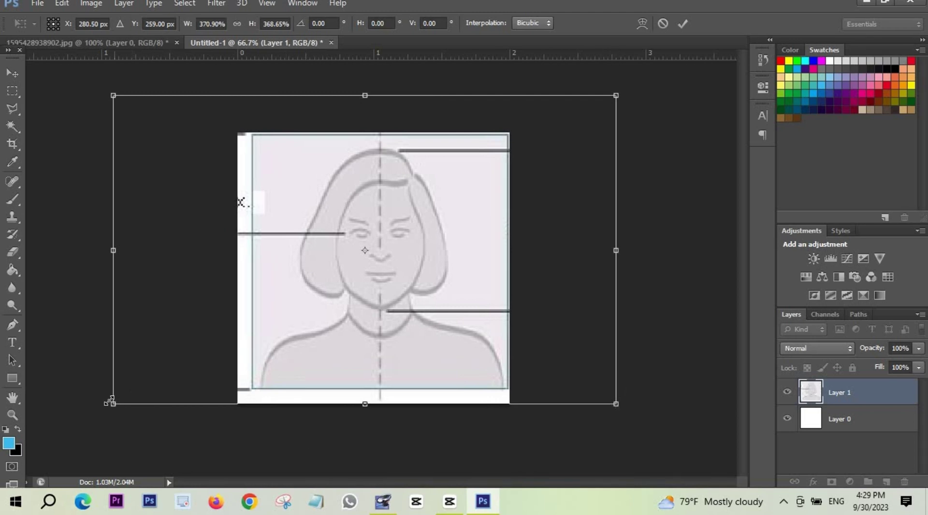
{"action": "left_click_drag", "start_coordinate": [110, 402], "coordinate": [96, 410]}
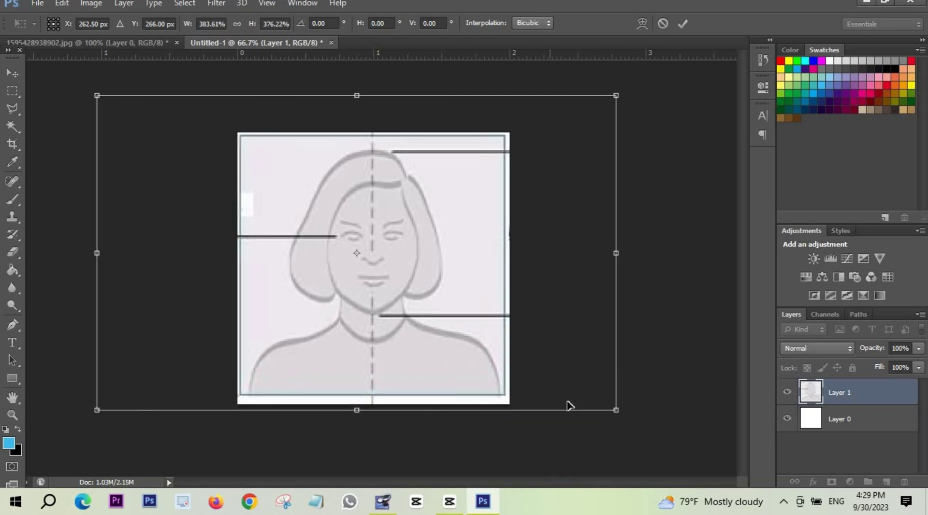
{"action": "left_click_drag", "start_coordinate": [615, 410], "coordinate": [619, 417]}
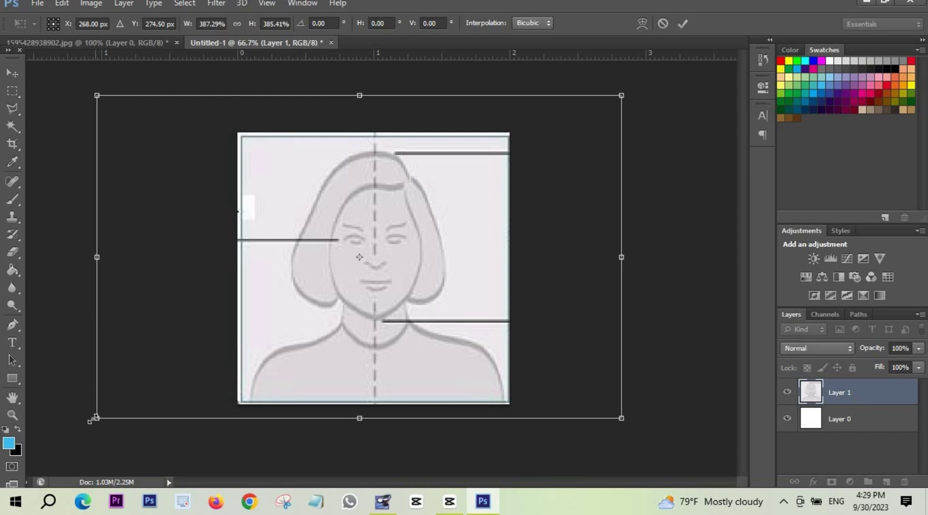
{"action": "left_click_drag", "start_coordinate": [93, 419], "coordinate": [91, 419]}
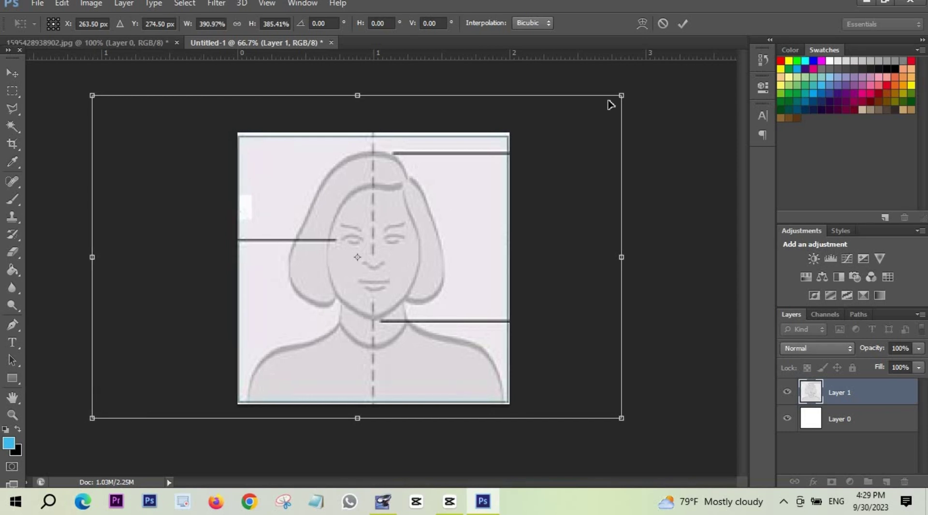
{"action": "key", "text": "Return"}
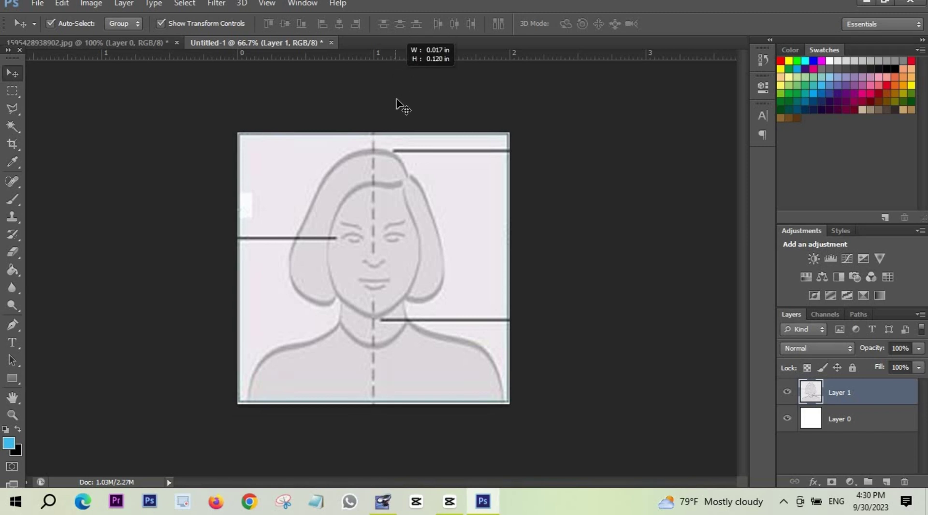
- Add horizontal guides at the template's head-top, eye and chin lines, including 0.775 in and 1.390 in
{"action": "left_click_drag", "start_coordinate": [406, 57], "coordinate": [421, 151]}
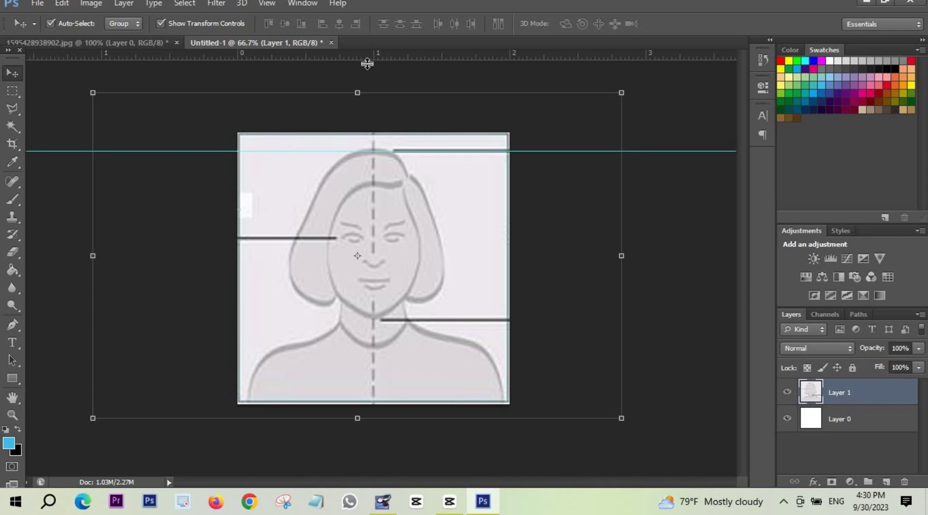
{"action": "left_click_drag", "start_coordinate": [367, 59], "coordinate": [362, 238]}
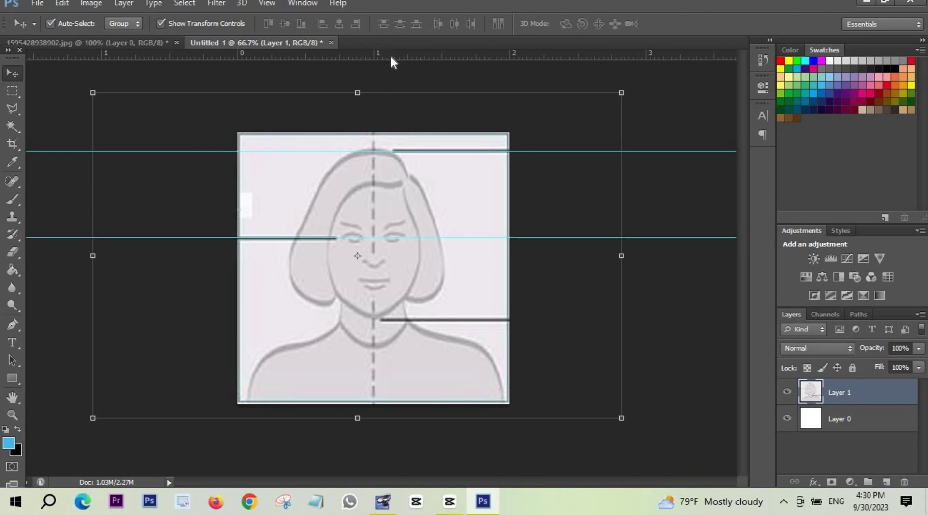
{"action": "left_click_drag", "start_coordinate": [391, 57], "coordinate": [402, 321]}
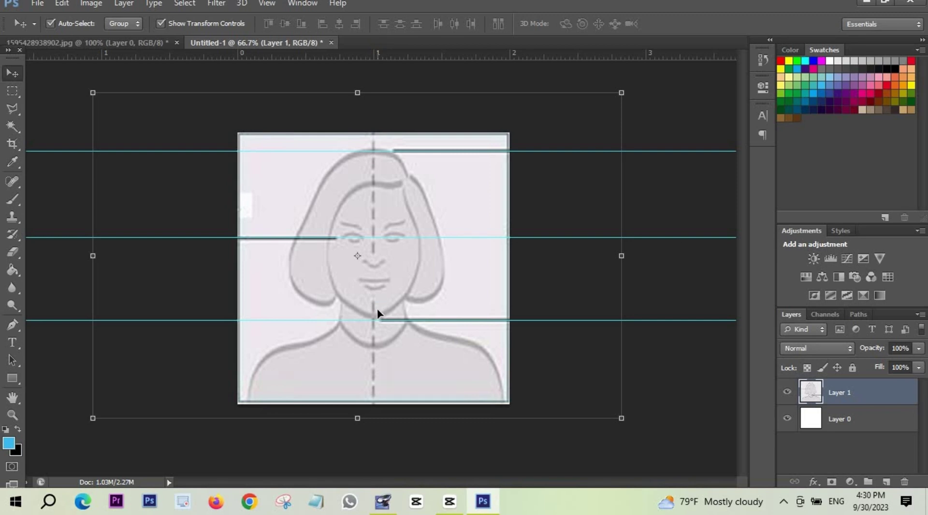
- Close 1595428938902.jpg without saving, leaving only Untitled-1 open
{"action": "left_click", "coordinate": [176, 43]}
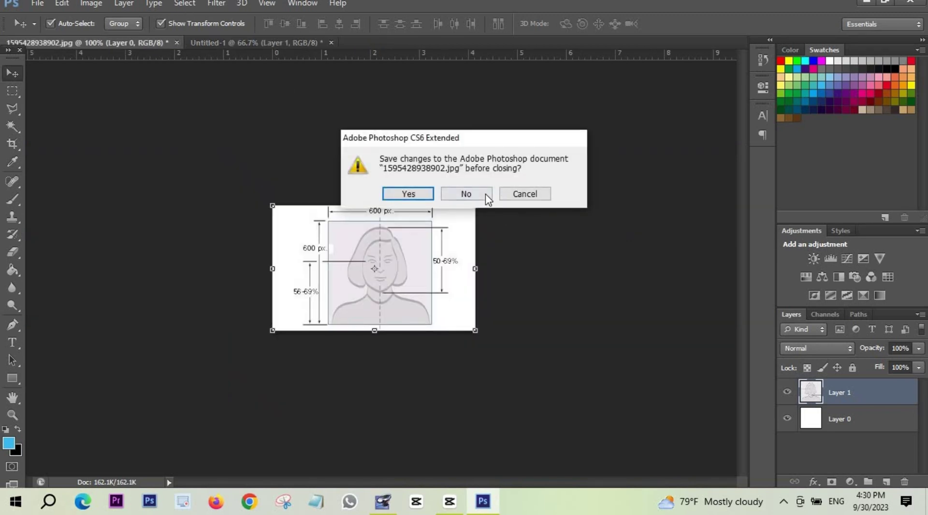
{"action": "left_click", "coordinate": [471, 193]}
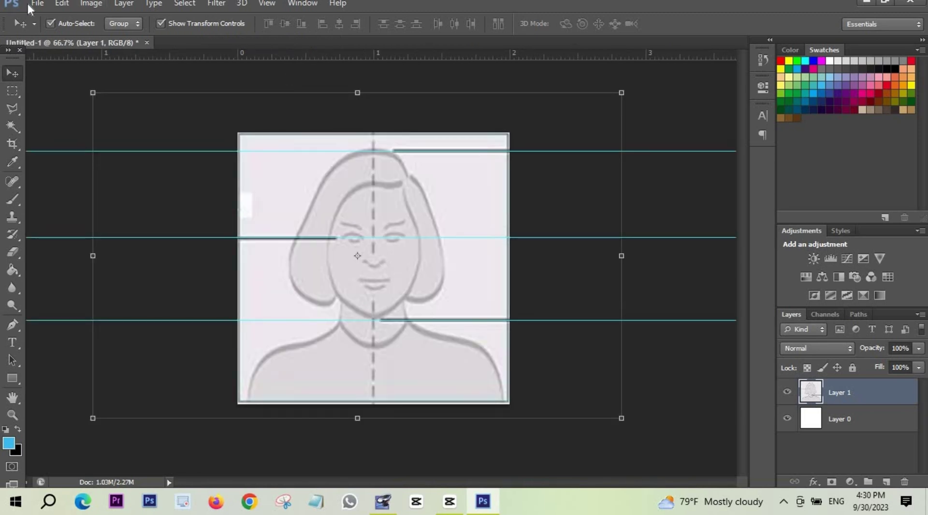
{"action": "left_click", "coordinate": [31, 7]}
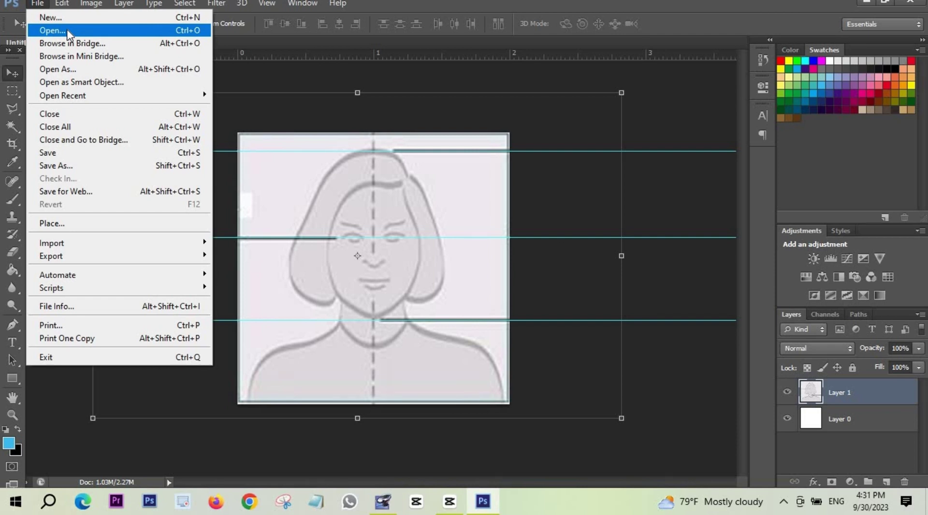
- Open this.JPG, unlock its background as Layer 0, and drag the portrait into Untitled-1 as Layer 2
{"action": "left_click", "coordinate": [68, 30]}
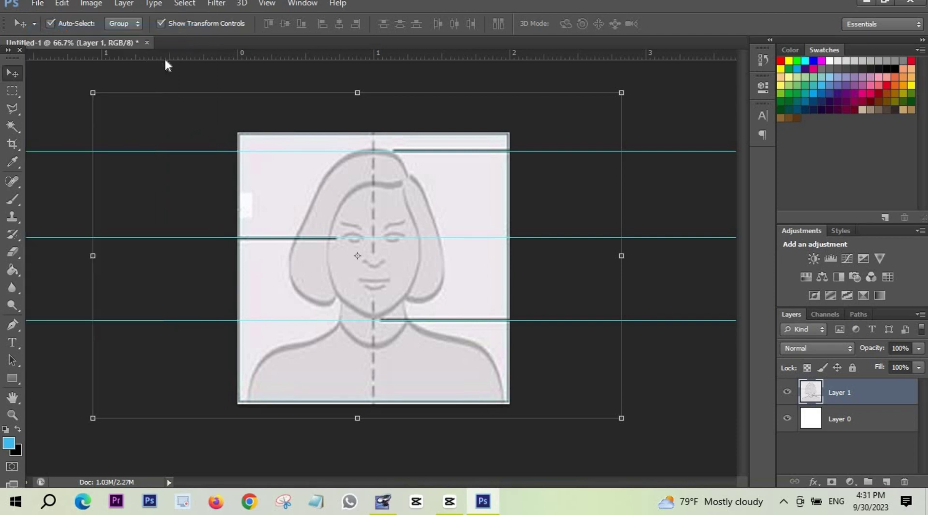
{"action": "mouse_move", "coordinate": [594, 140]}
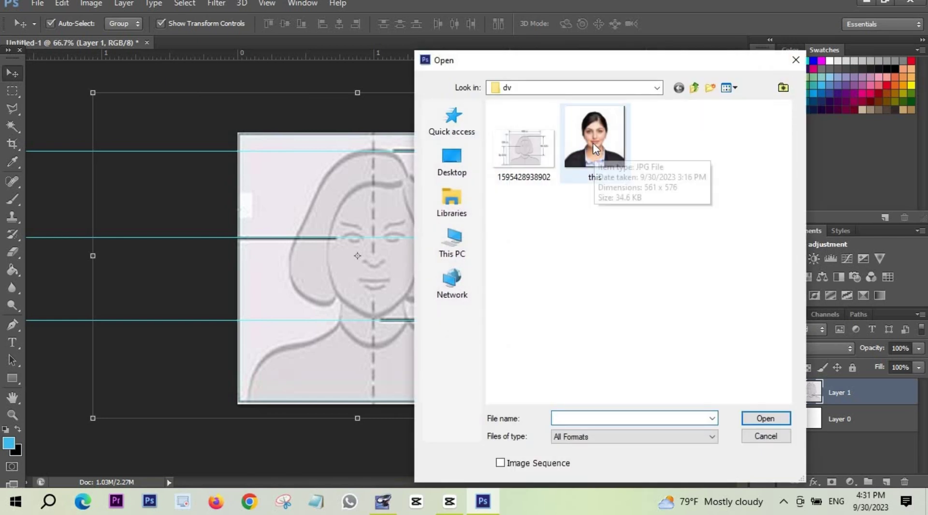
{"action": "double_click", "coordinate": [595, 147]}
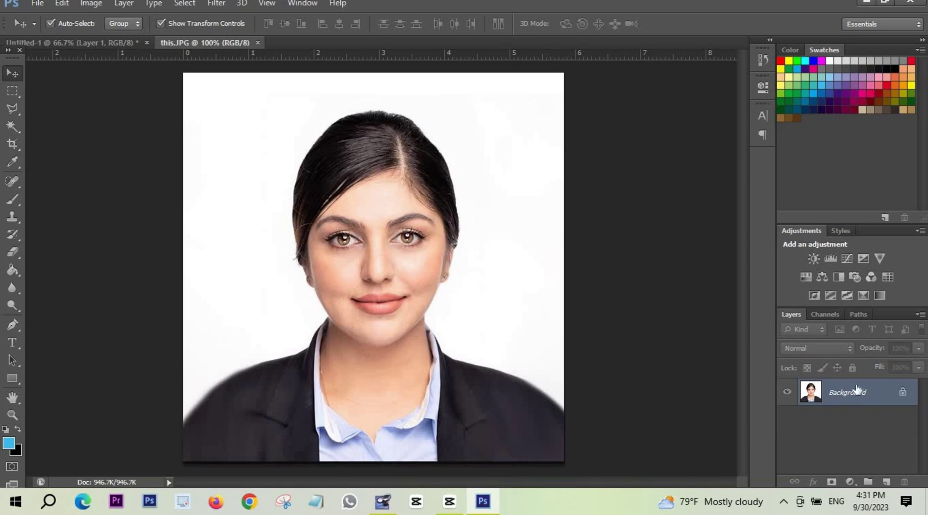
{"action": "double_click", "coordinate": [873, 396]}
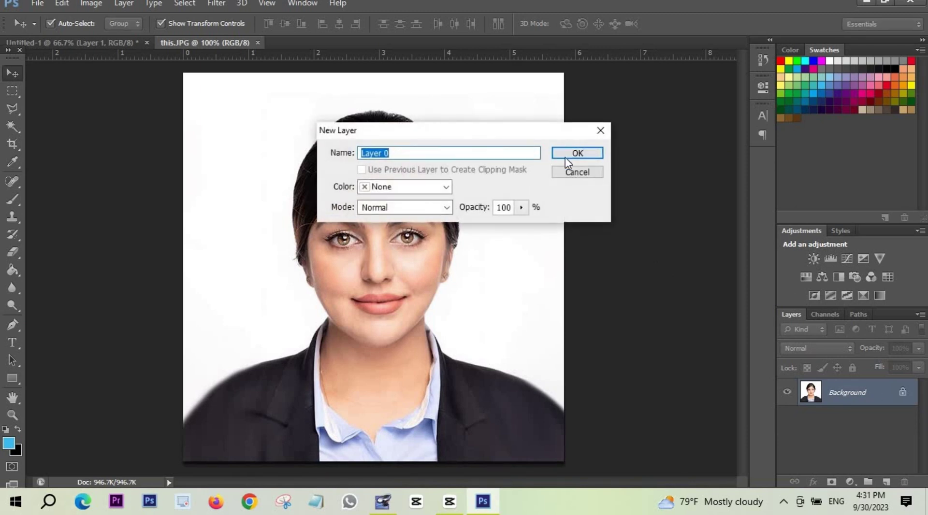
{"action": "left_click", "coordinate": [565, 158]}
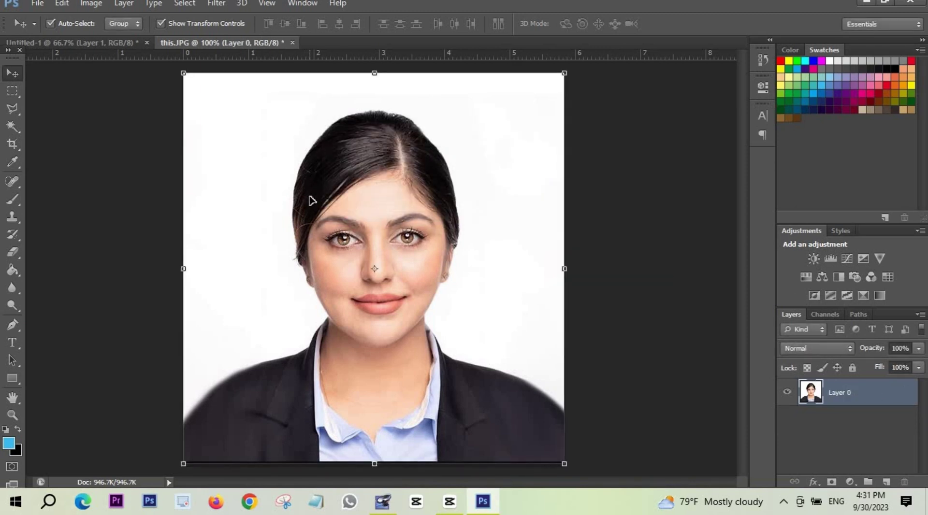
{"action": "mouse_move", "coordinate": [312, 200]}
{"action": "left_mouse_down"}
{"action": "mouse_move", "coordinate": [94, 45]}
{"action": "mouse_move", "coordinate": [318, 173]}
{"action": "left_mouse_up"}
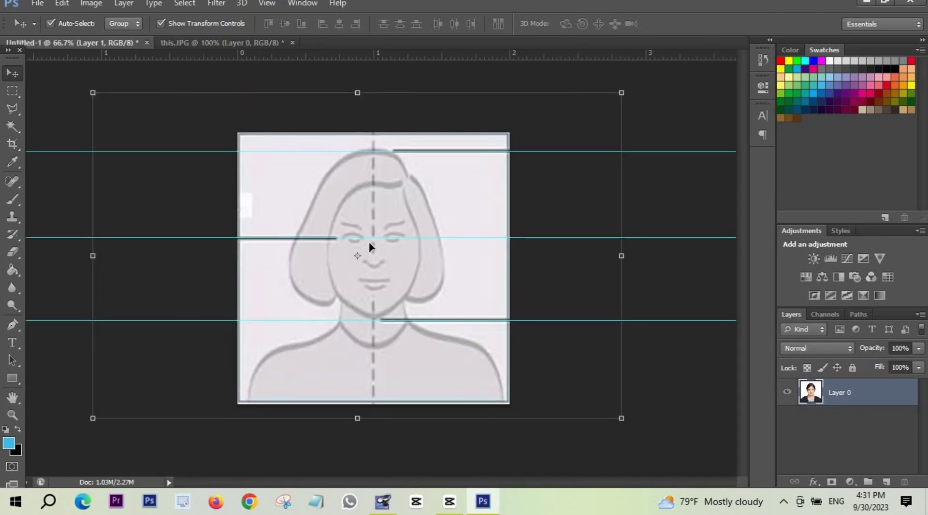
{"action": "left_click_drag", "start_coordinate": [370, 244], "coordinate": [328, 215]}
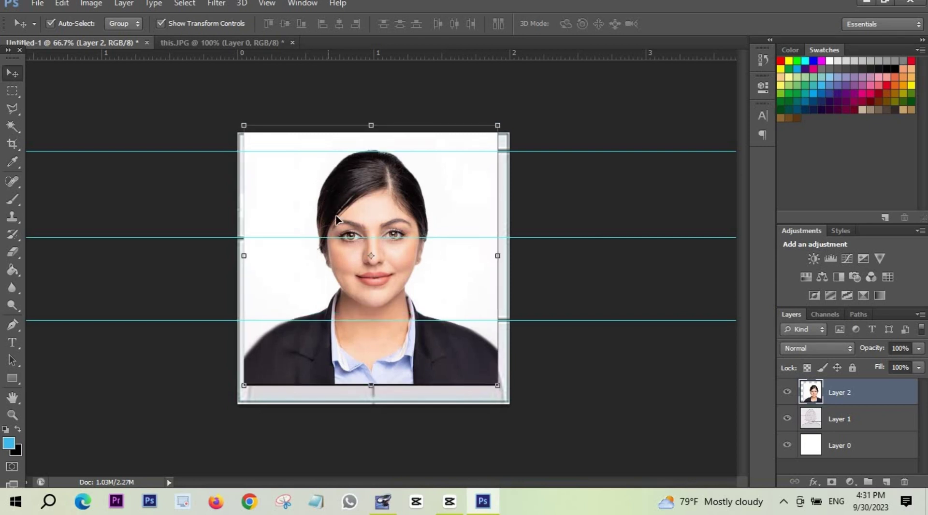
- Enlarge the portrait over the template square, widening it left and stretching it up to the top guide
{"action": "left_click_drag", "start_coordinate": [328, 215], "coordinate": [329, 215]}
{"action": "left_click_drag", "start_coordinate": [498, 385], "coordinate": [522, 403]}
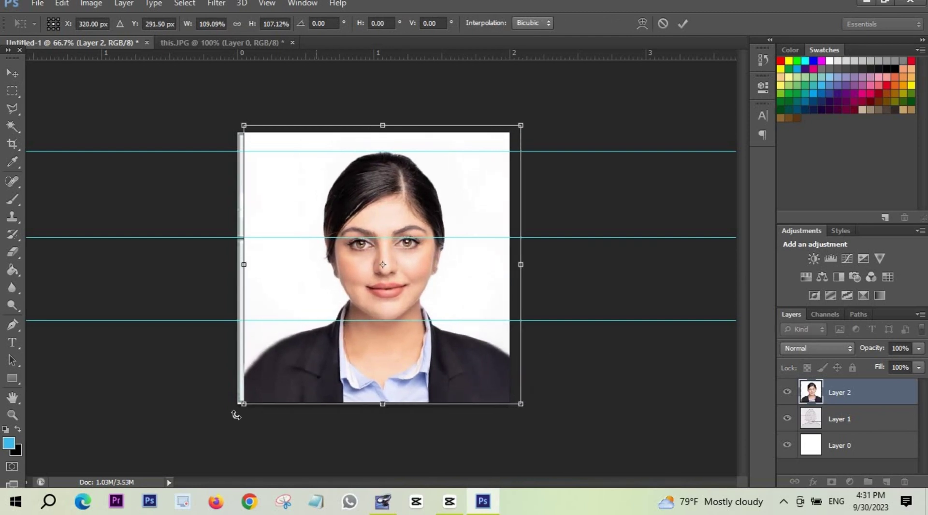
{"action": "left_click_drag", "start_coordinate": [240, 405], "coordinate": [231, 404]}
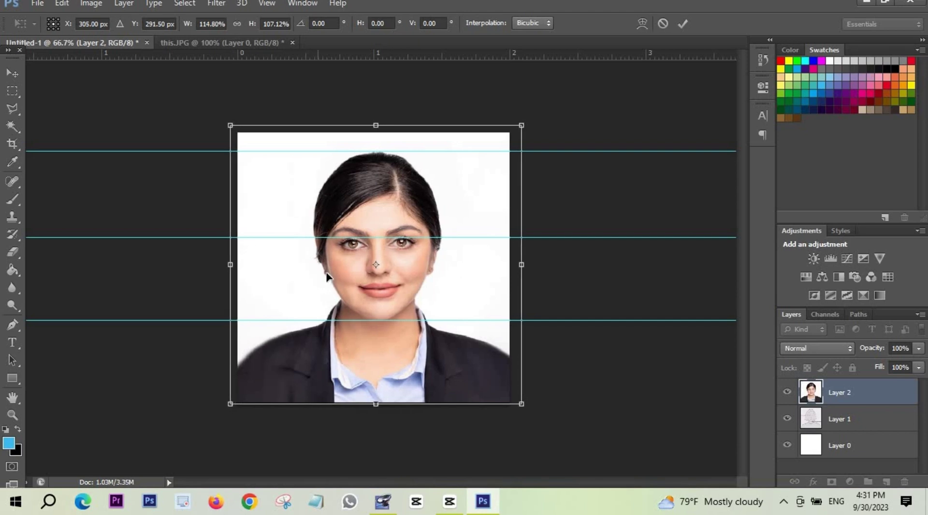
{"action": "left_click_drag", "start_coordinate": [376, 125], "coordinate": [376, 120]}
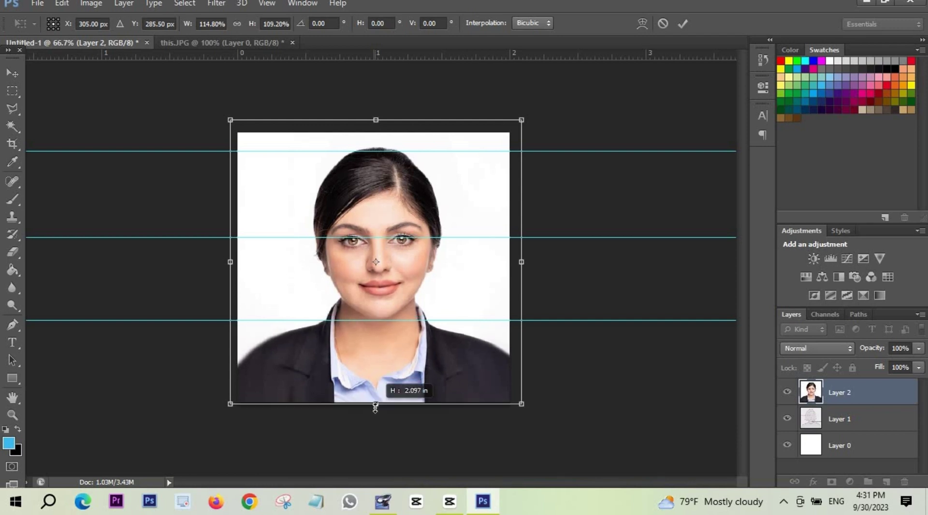
- Fine-tune the portrait's vertical position and bottom edge, then apply the transform
{"action": "key", "text": "Up"}
{"action": "key", "text": "Up"}
{"action": "key", "text": "Up"}
{"action": "left_click_drag", "start_coordinate": [379, 403], "coordinate": [378, 411]}
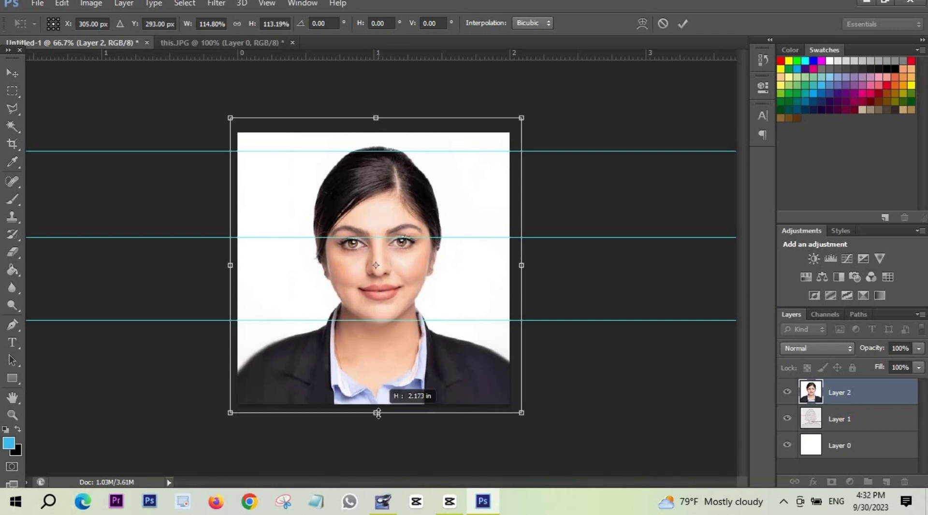
{"action": "key", "text": "Down"}
{"action": "key", "text": "Down"}
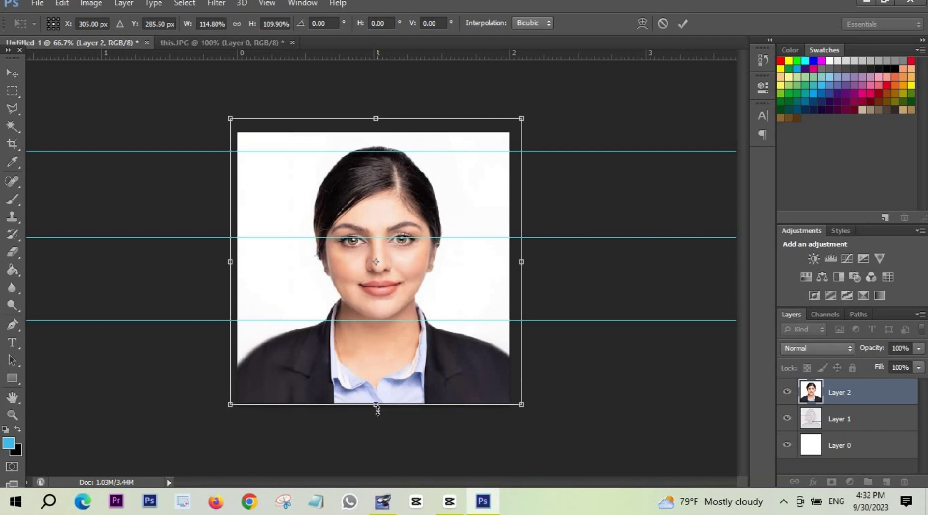
{"action": "key", "text": "Down"}
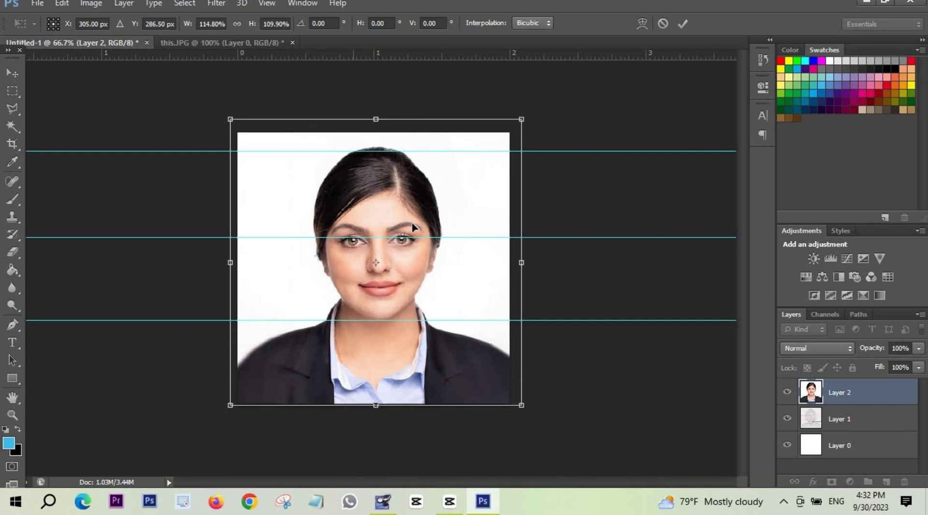
{"action": "left_click", "coordinate": [14, 91]}
{"action": "left_click", "coordinate": [418, 195]}
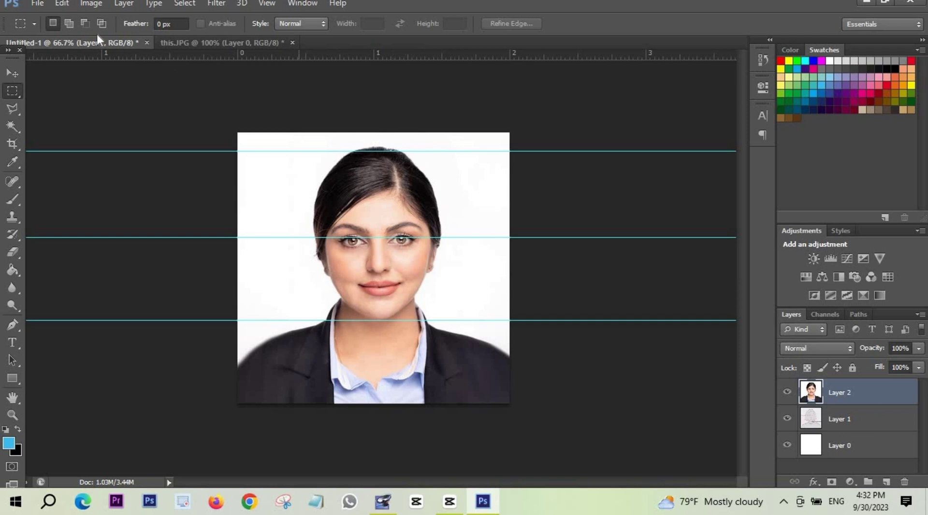
- Save a copy as JPEG named 'dv' at Quality 12 (Maximum), then minimize Photoshop
{"action": "key", "text": "ctrl+shift+s"}
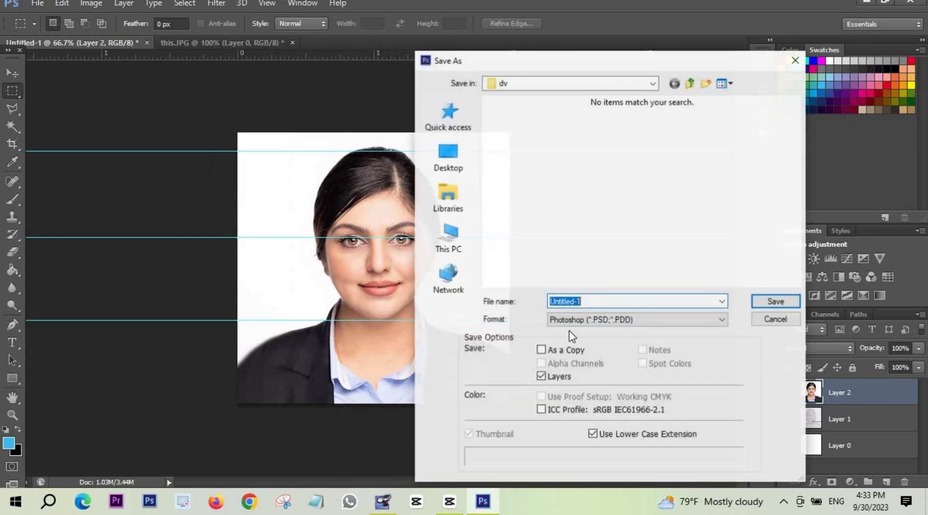
{"action": "left_click", "coordinate": [621, 320]}
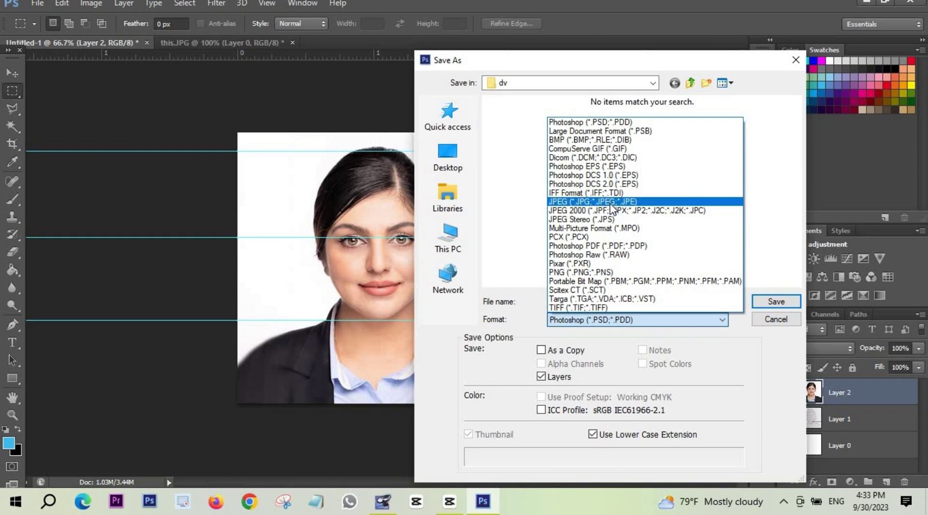
{"action": "left_click", "coordinate": [578, 202]}
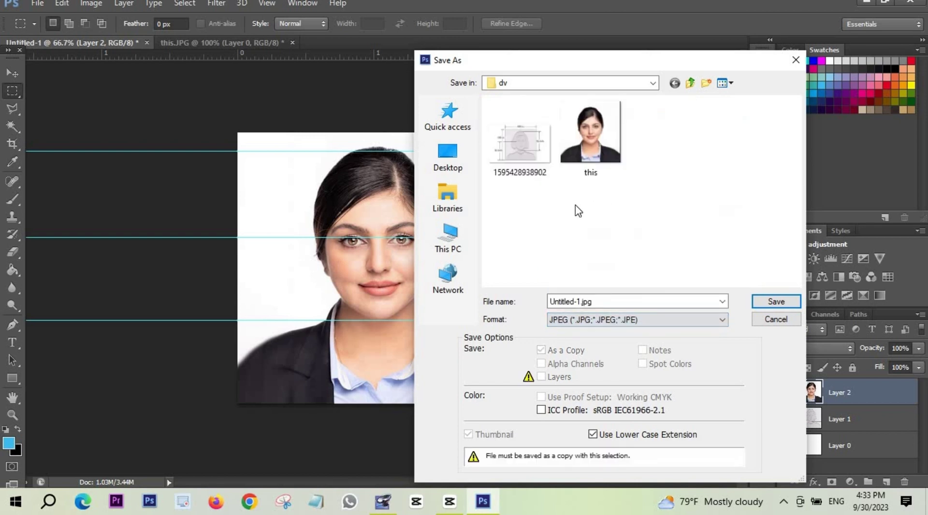
{"action": "double_click", "coordinate": [586, 302]}
{"action": "key", "text": "ctrl+a"}
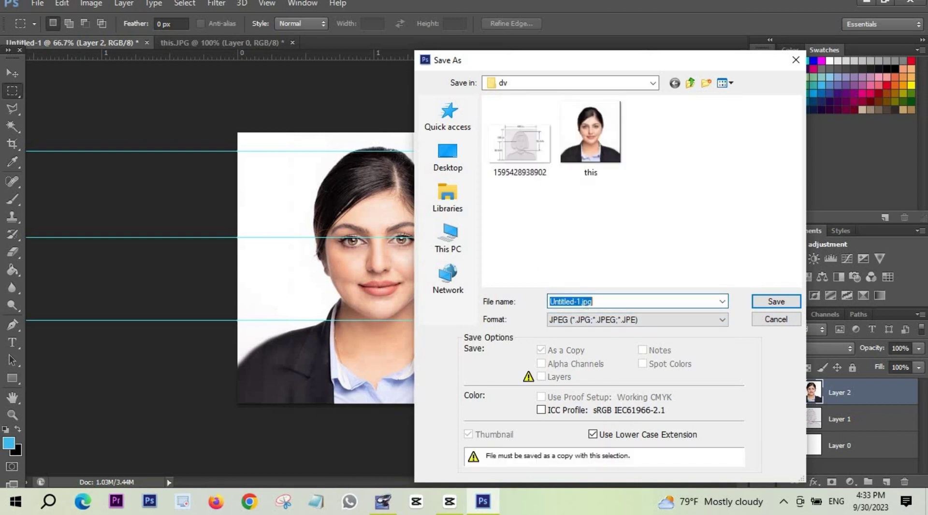
{"action": "type", "text": "dv444"}
{"action": "key", "text": "Return"}
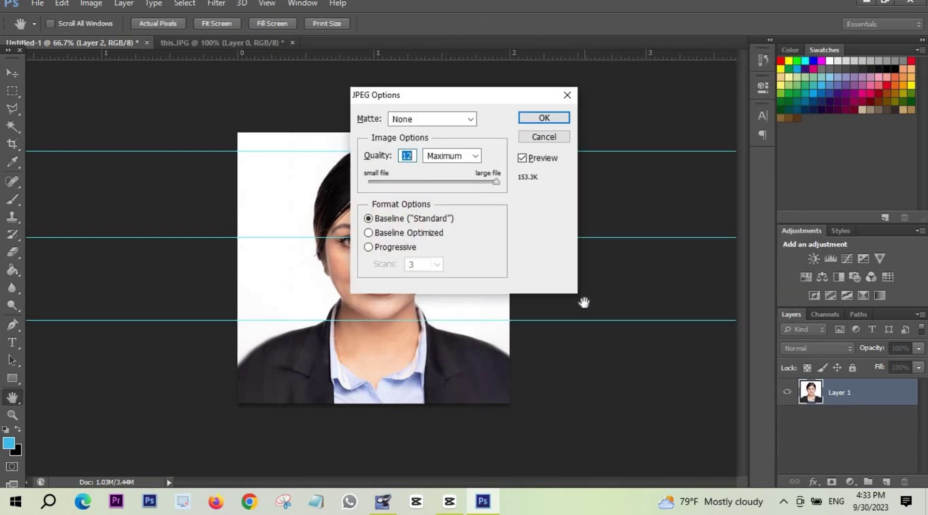
{"action": "key", "text": "Return"}
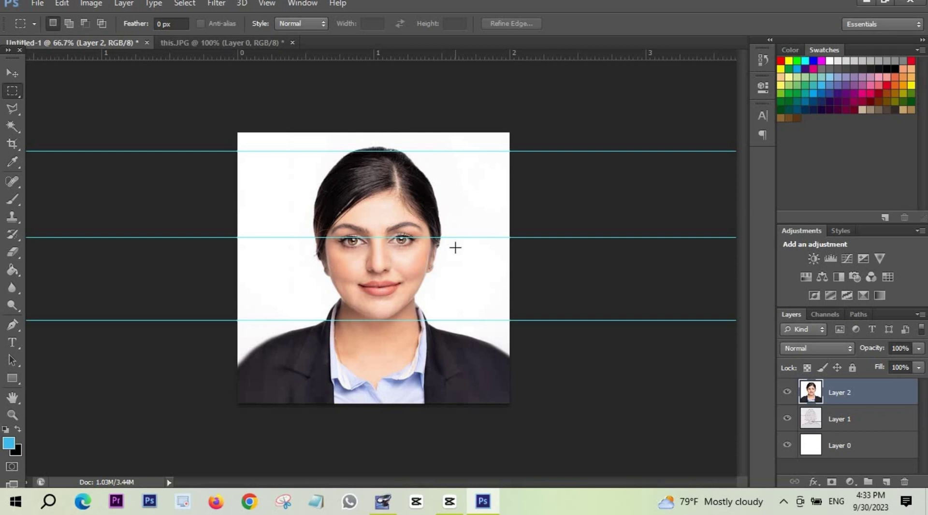
{"action": "left_click", "coordinate": [865, 3]}
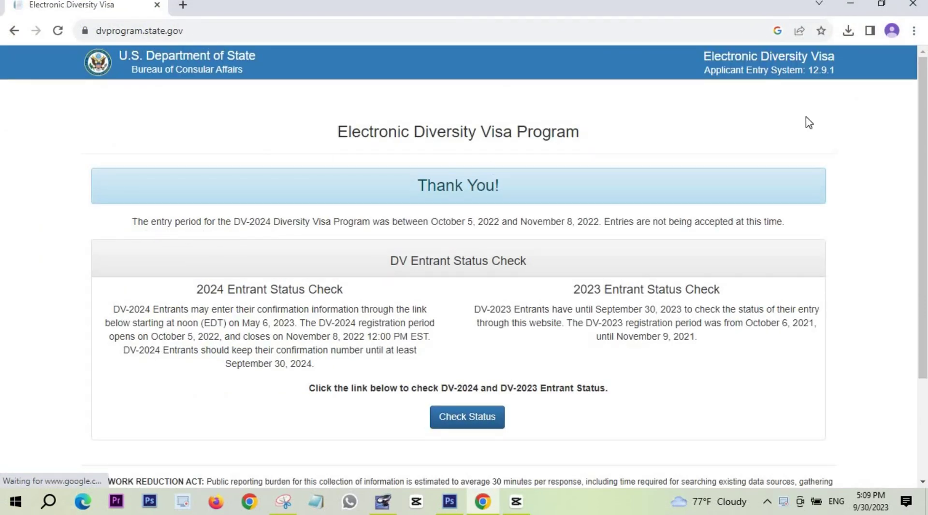
{"action": "left_click_drag", "start_coordinate": [922, 183], "coordinate": [889, 399]}
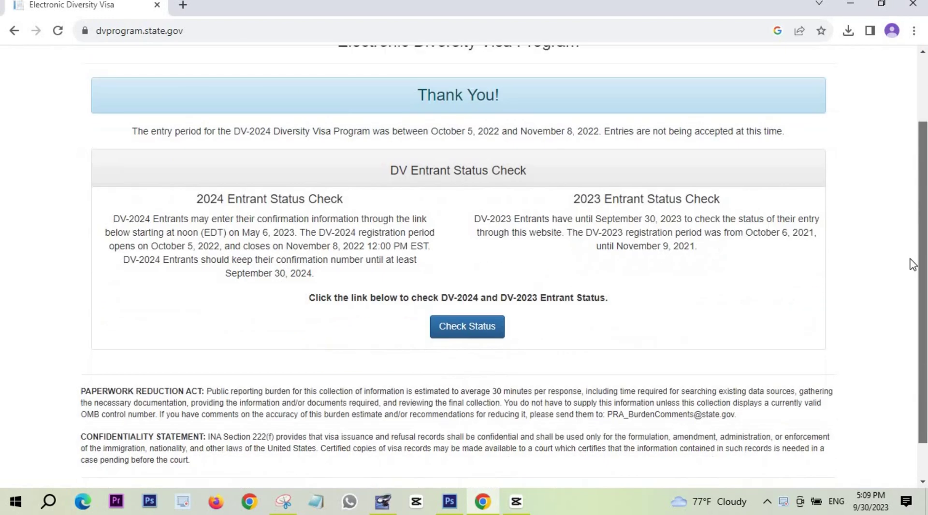
{"action": "left_click_drag", "start_coordinate": [922, 226], "coordinate": [919, 128]}
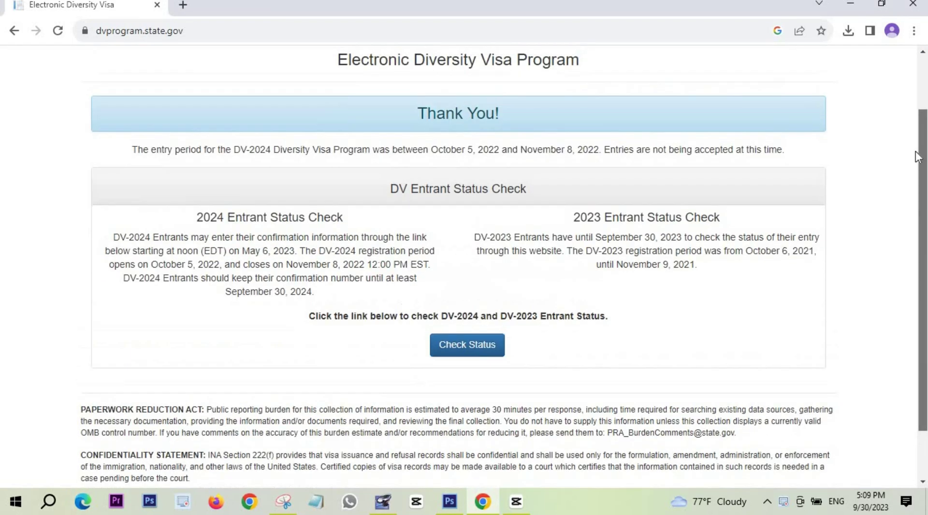